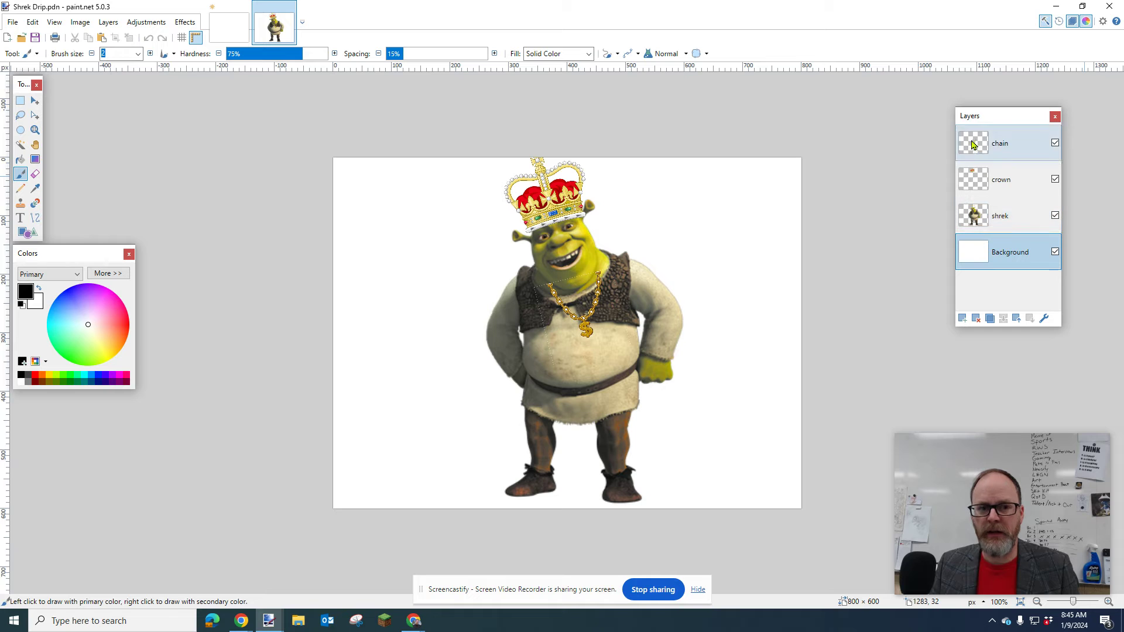
Move the Layers window closer to the canvas, and shift the Tools and Colors windows slightly away from the screen edge.
drag(990, 123, 941, 108)
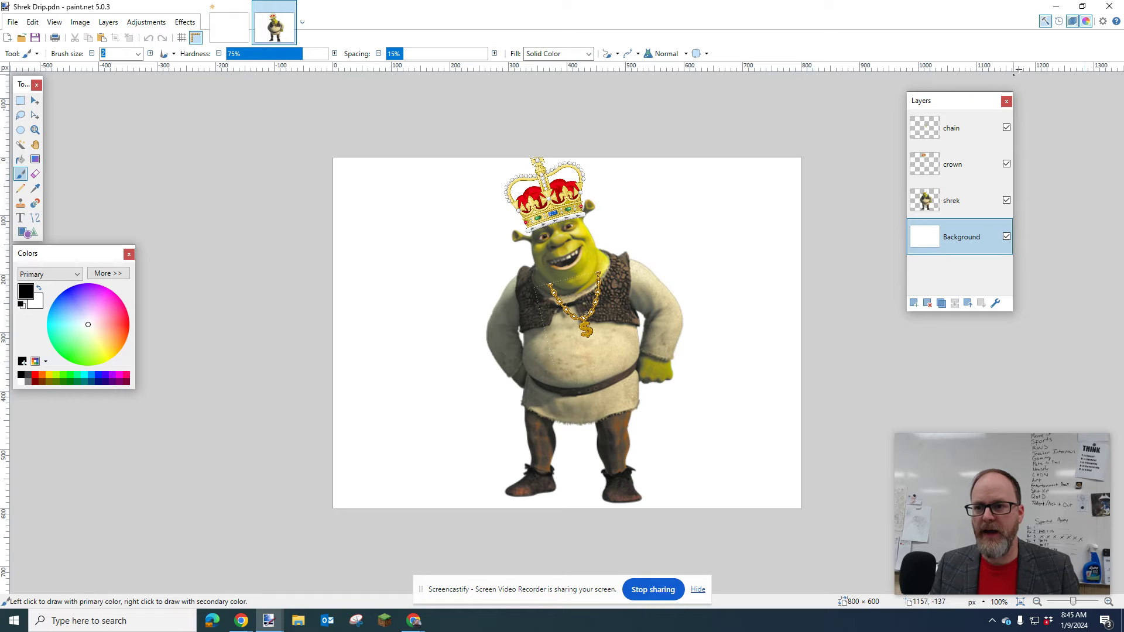
click(1045, 23)
click(1047, 26)
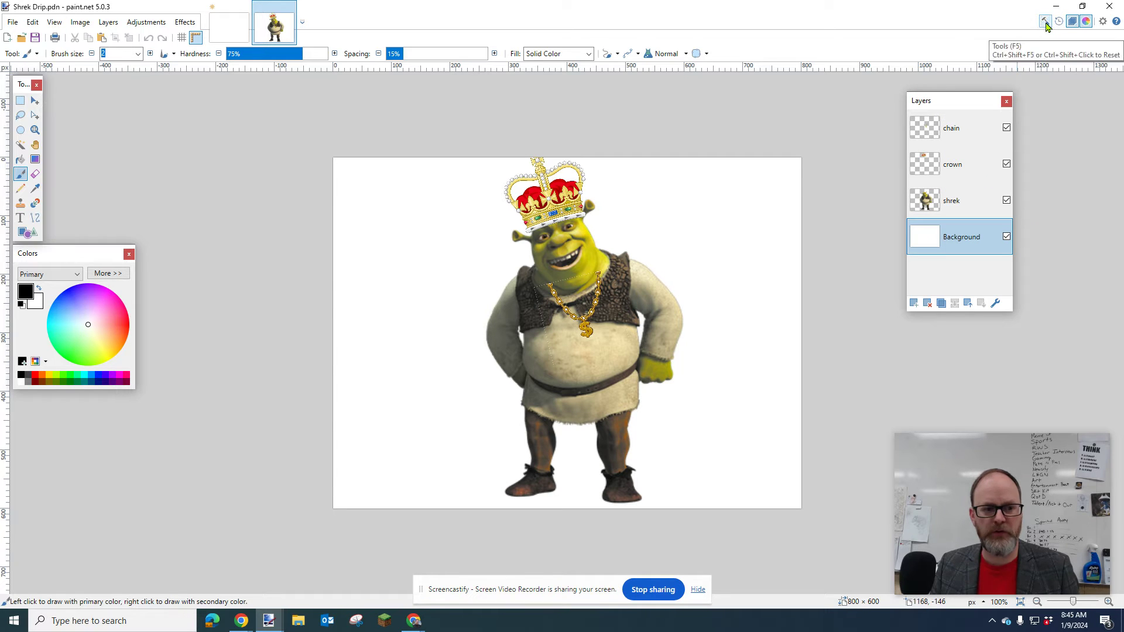
mouse_move(17, 87)
mouse_down()
mouse_move(93, 87)
mouse_move(19, 87)
mouse_move(36, 92)
mouse_up()
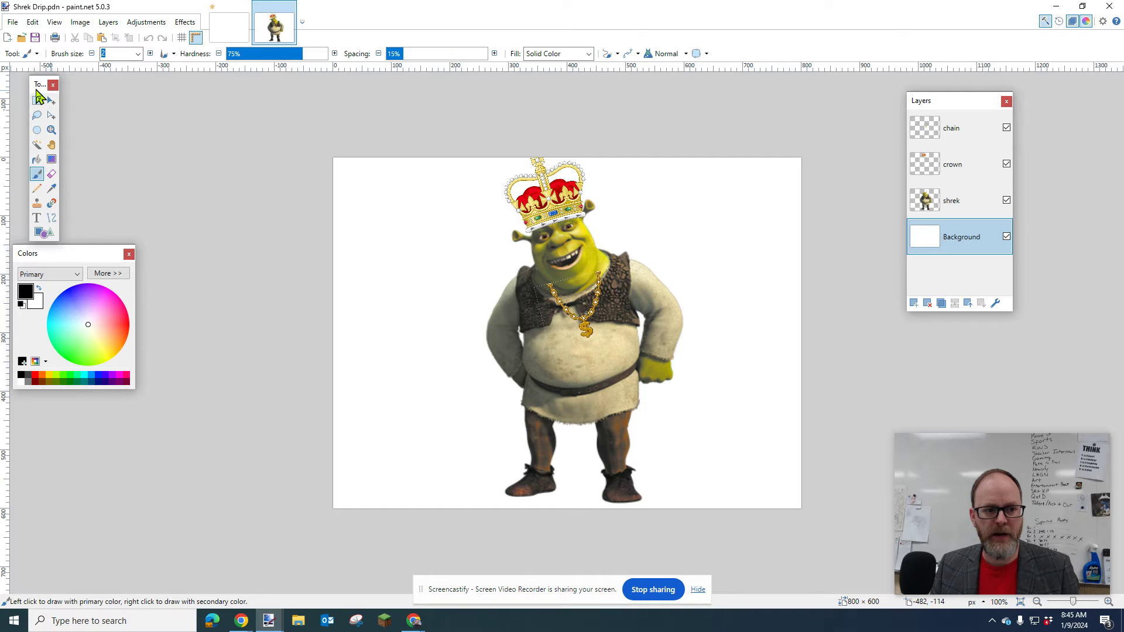
mouse_move(66, 252)
mouse_down()
mouse_move(143, 261)
mouse_move(82, 252)
mouse_up()
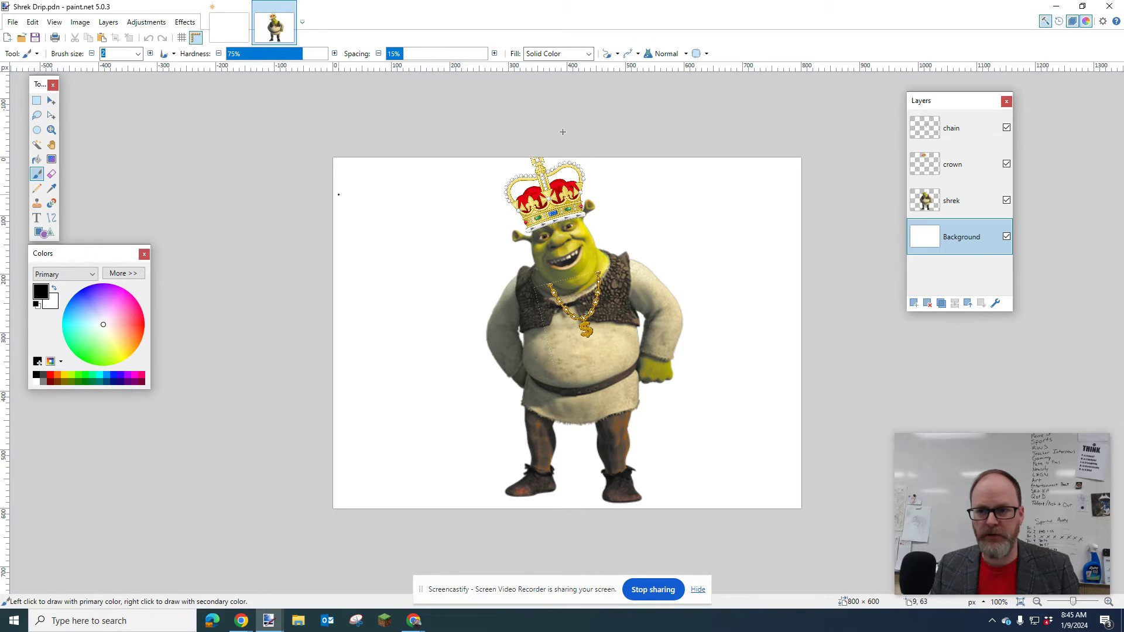
Hide the Colors and Layers windows and show them again.
click(1086, 22)
click(1087, 21)
click(1073, 21)
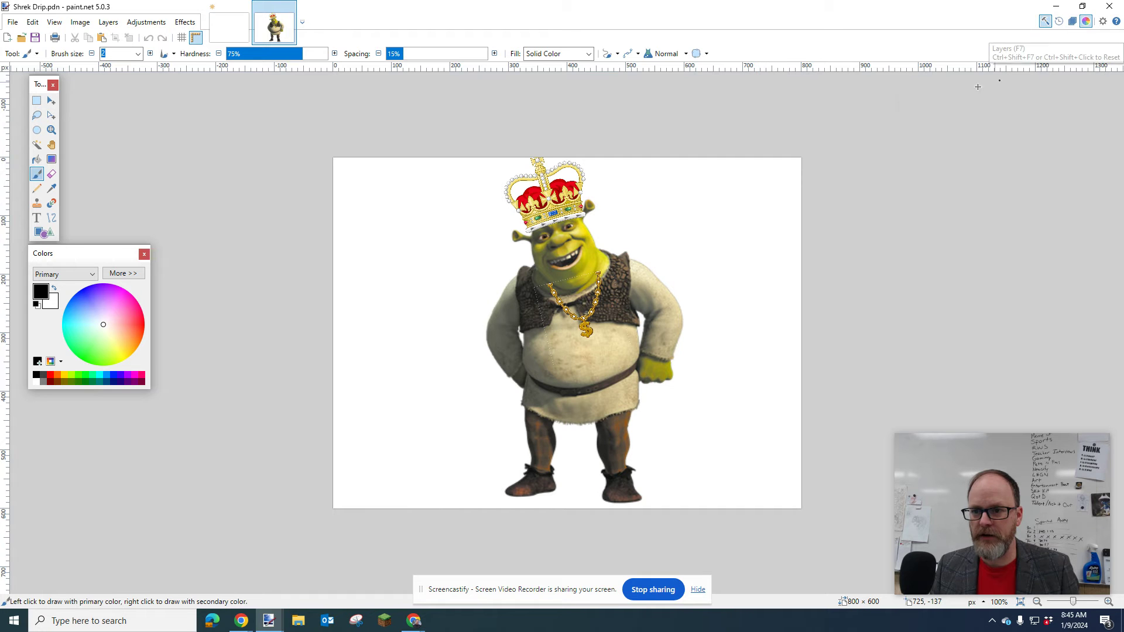
click(1072, 23)
click(1075, 25)
click(1074, 25)
Enlarge the Layers window, place it beside the canvas, and switch to the blank untitled image.
drag(952, 101, 867, 95)
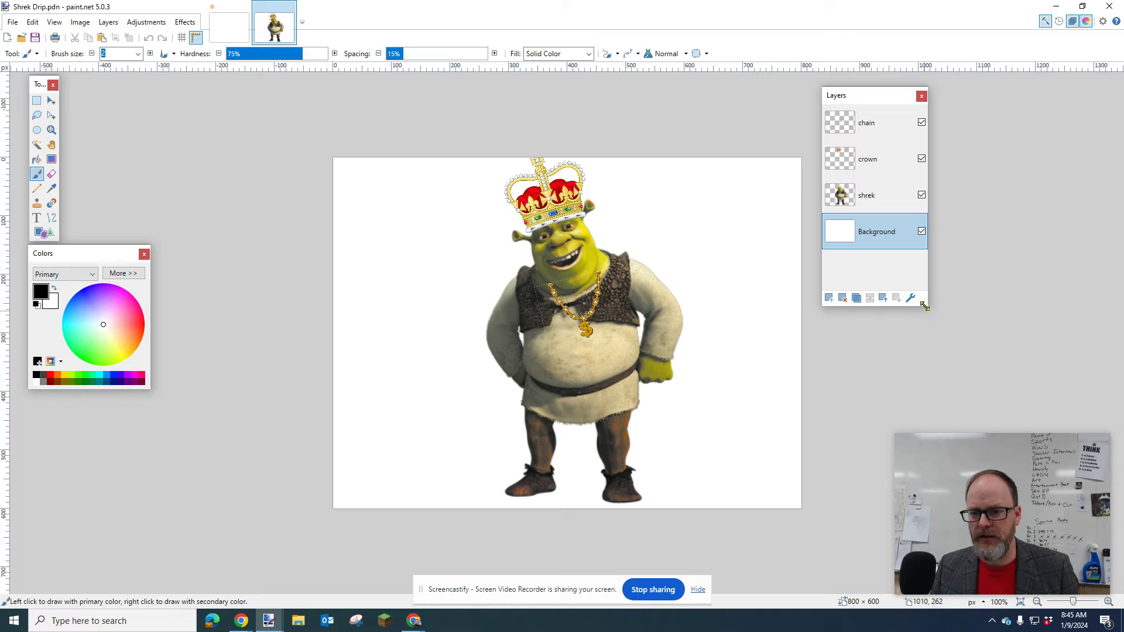
drag(927, 307, 1011, 406)
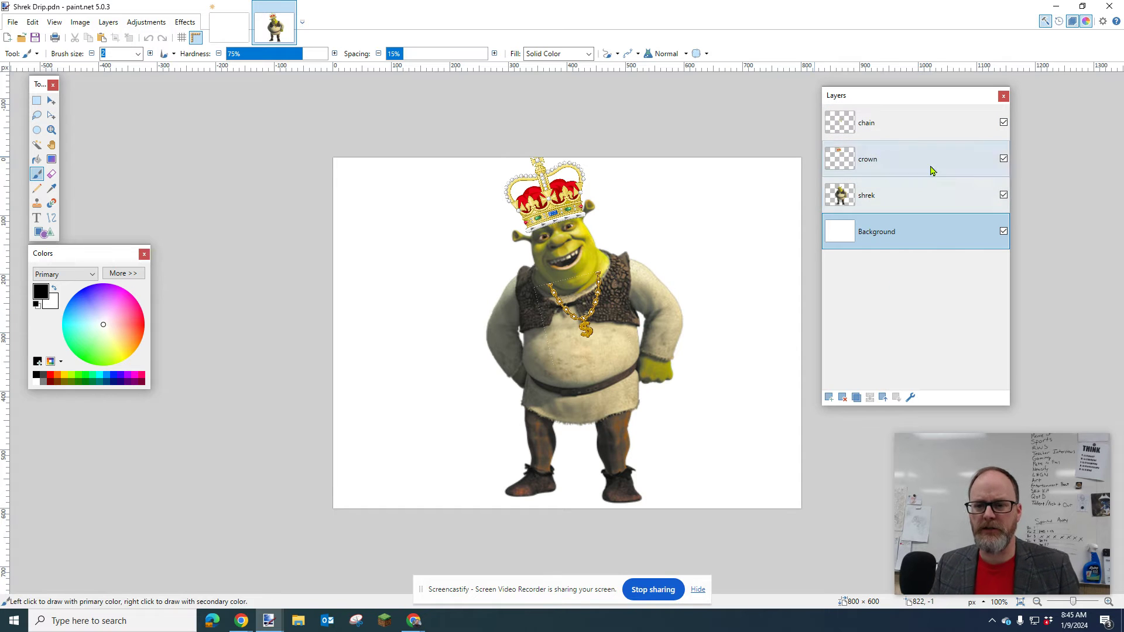
click(229, 32)
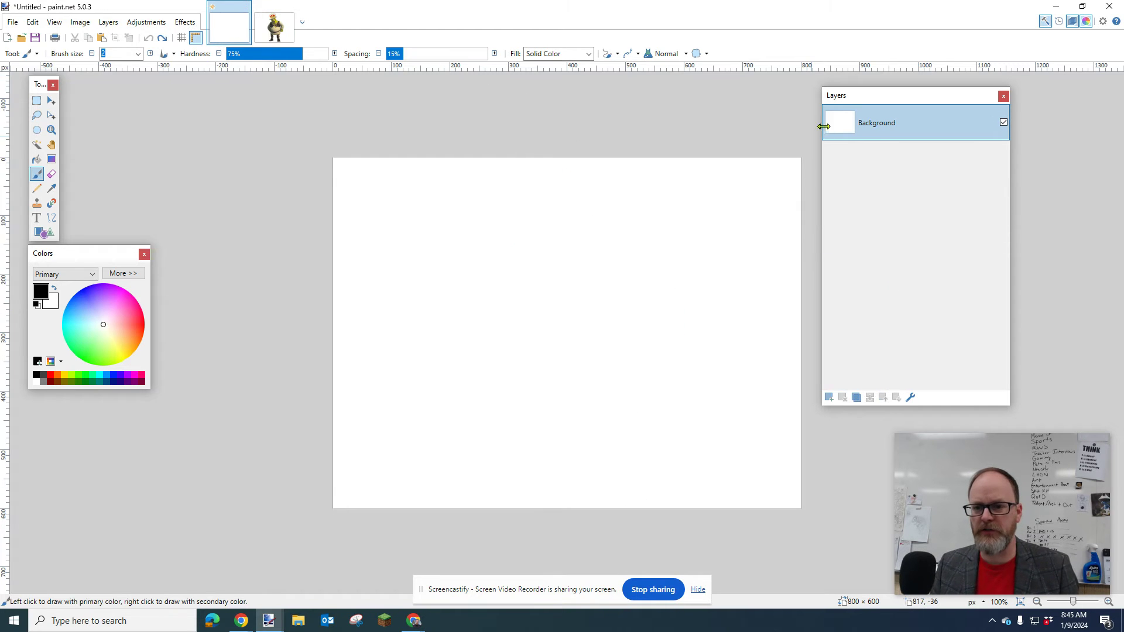
drag(883, 102, 905, 113)
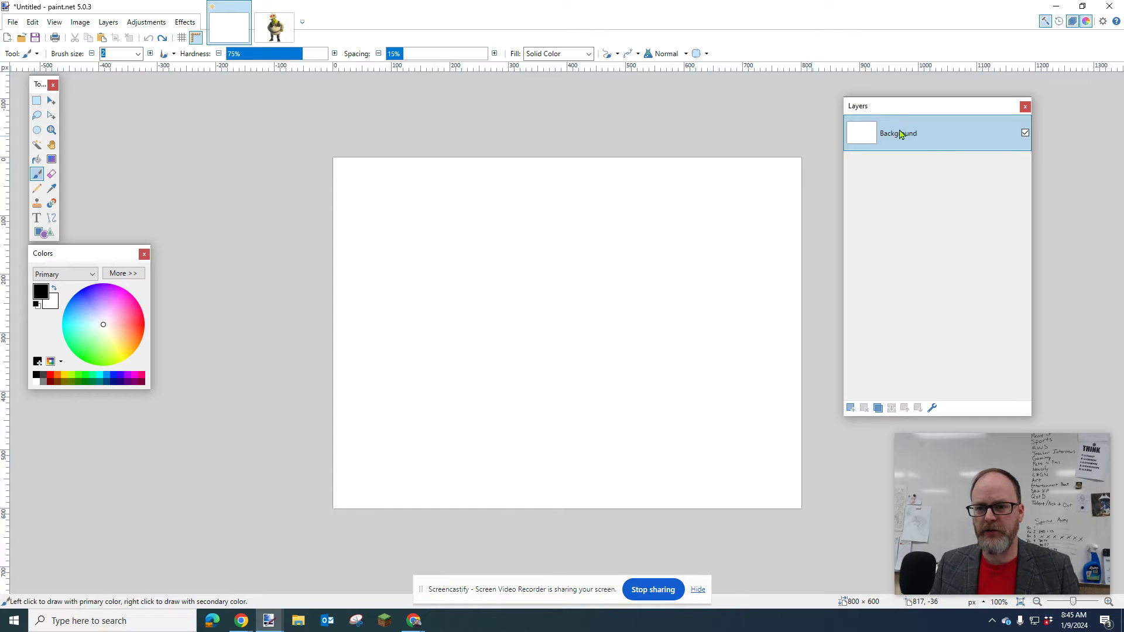
Rename the Background layer as "This is a lyaer".
double_click(917, 141)
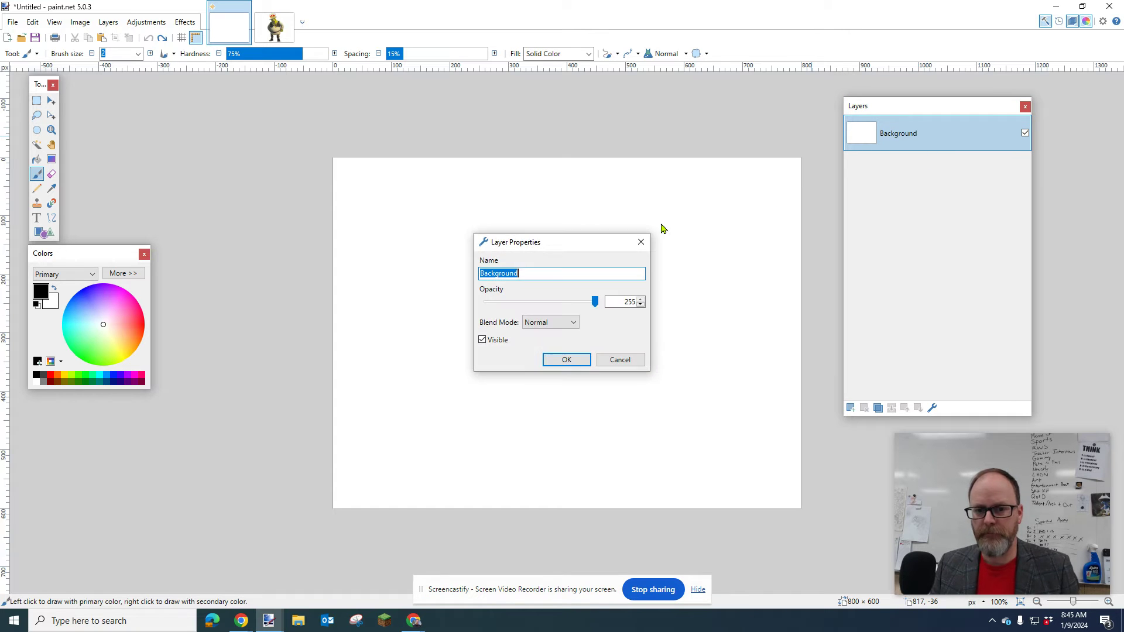
text(This)
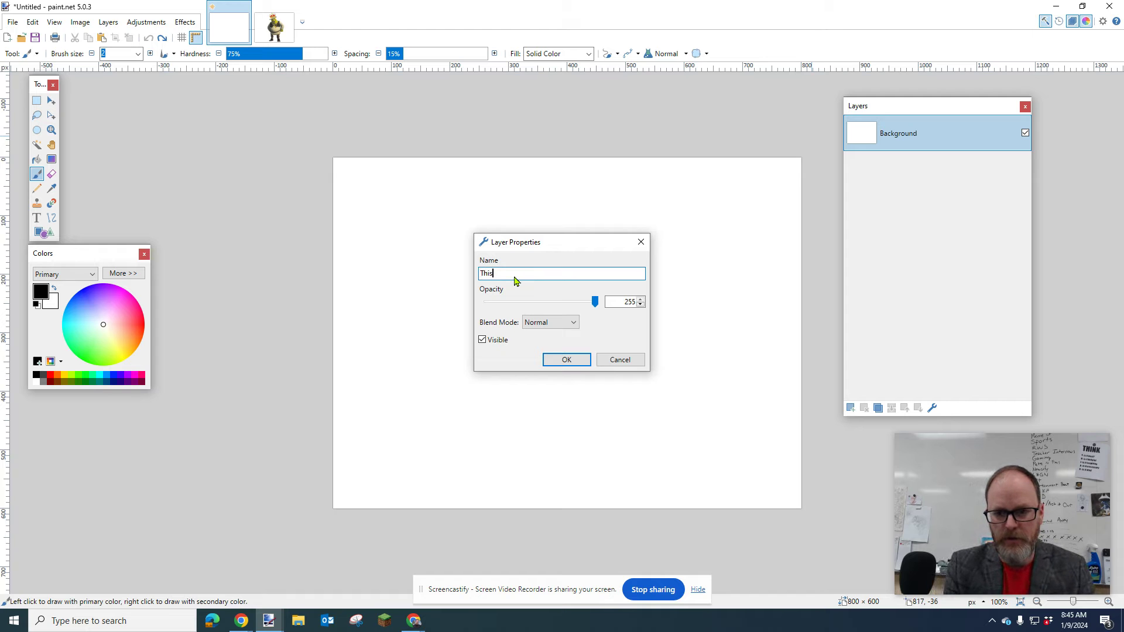
text( is a lyaer)
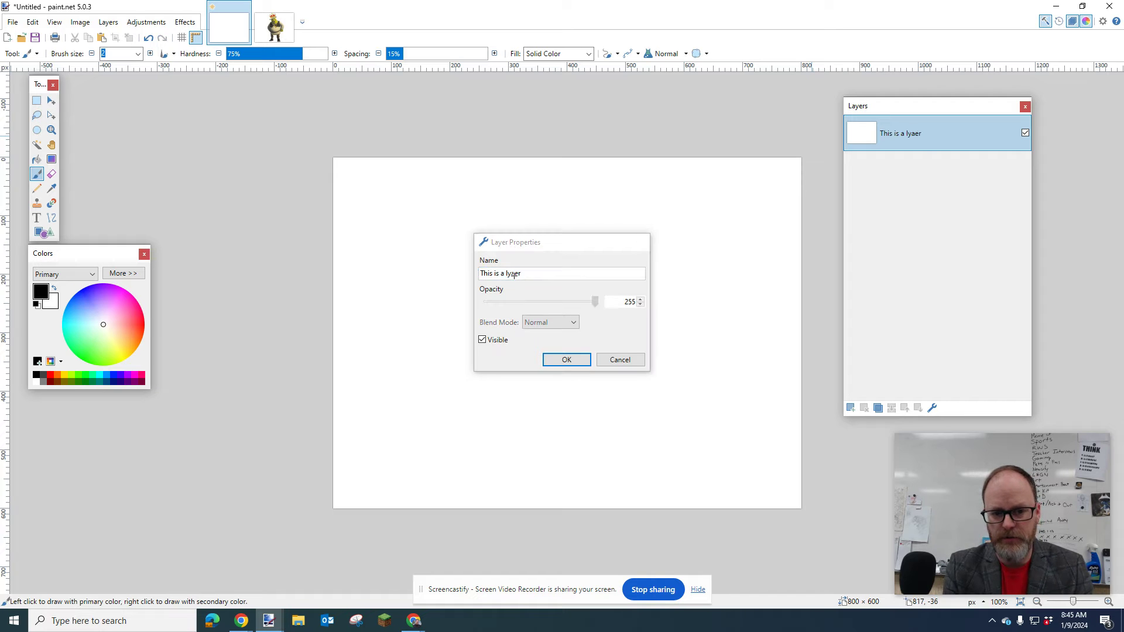
key(Return)
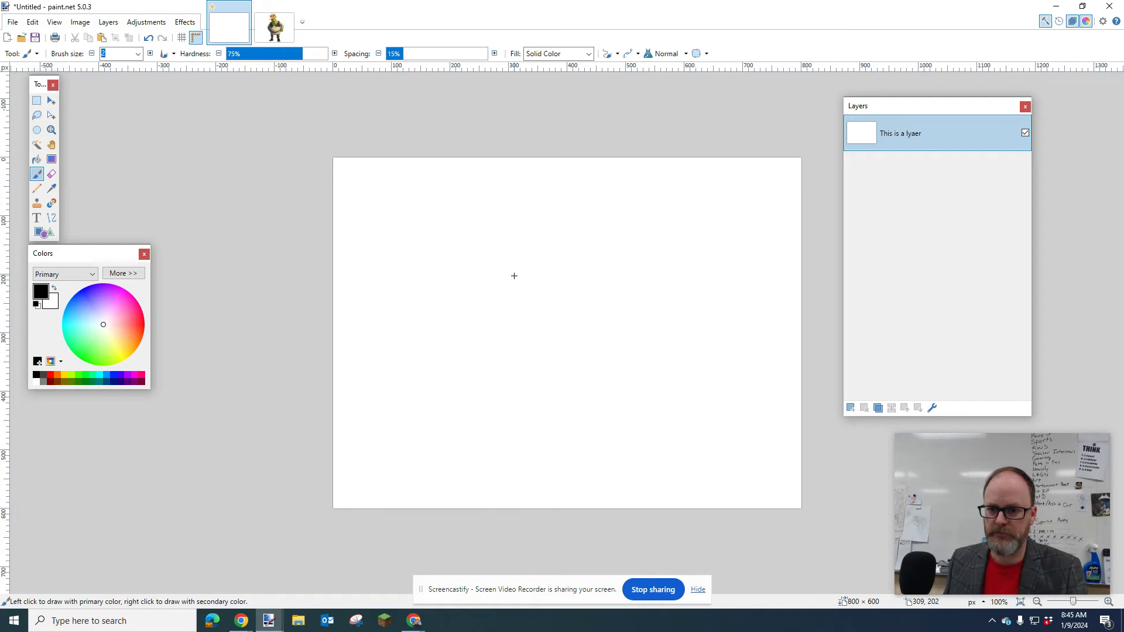
Correct the misspelled layer name to "This is a layer".
double_click(923, 144)
click(515, 273)
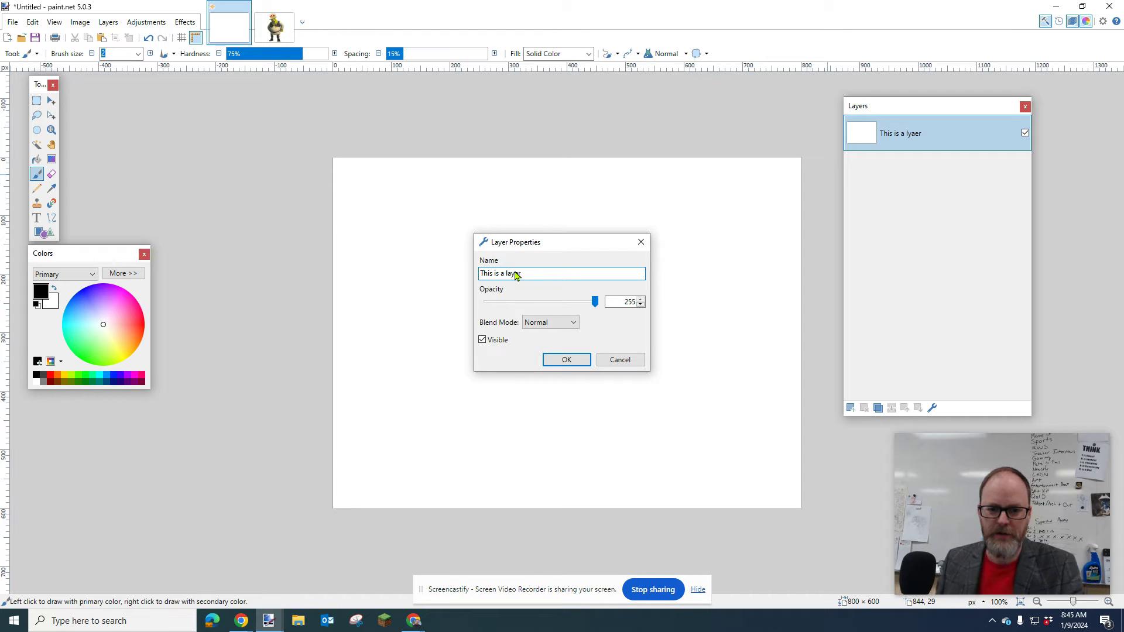
click(567, 359)
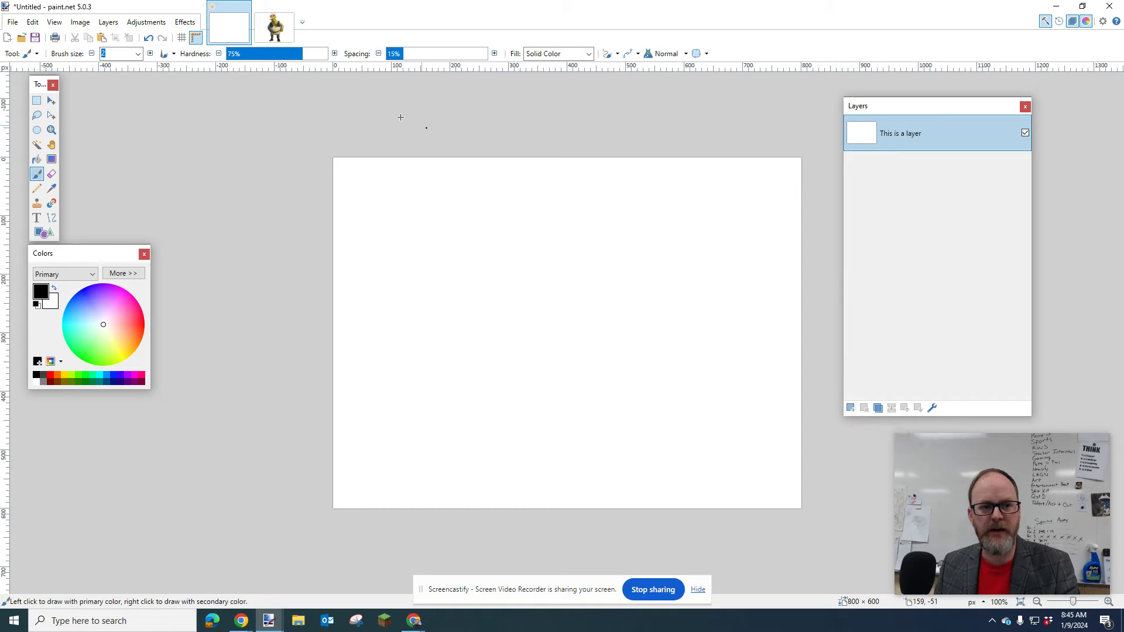
Add a new layer above "This is a layer" and name it "Shrek".
click(108, 21)
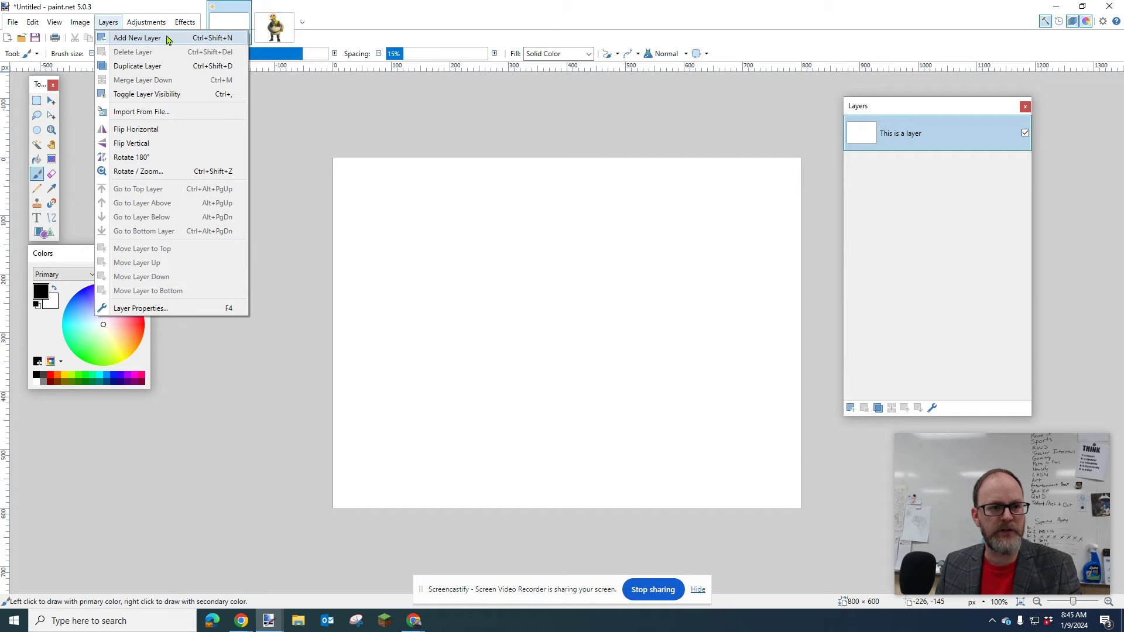
click(931, 195)
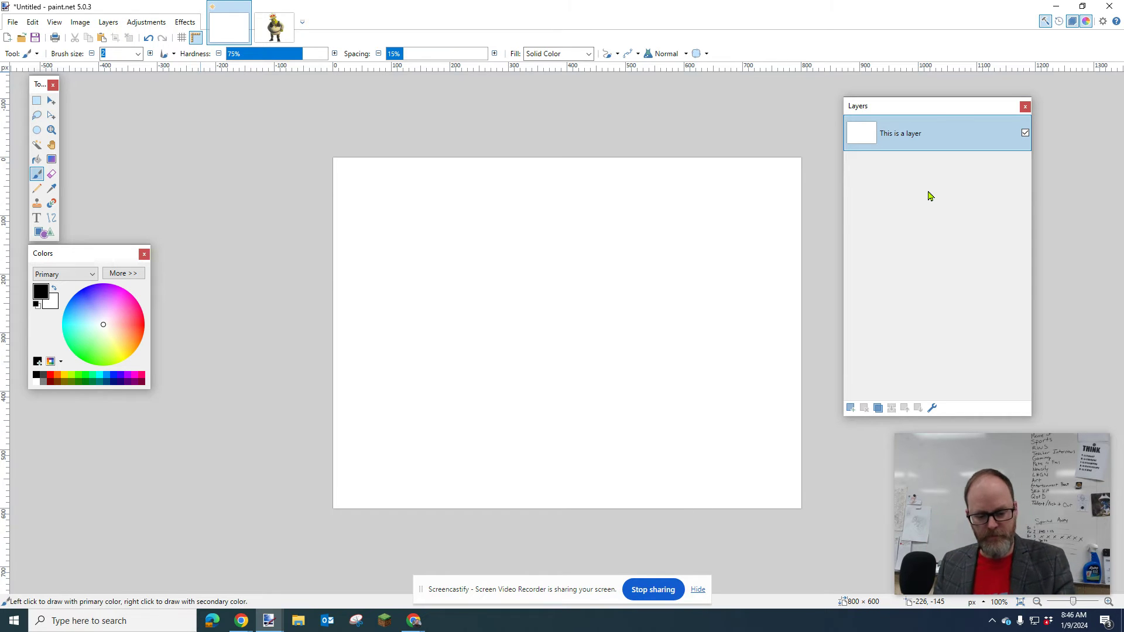
key(ctrl+shift+n)
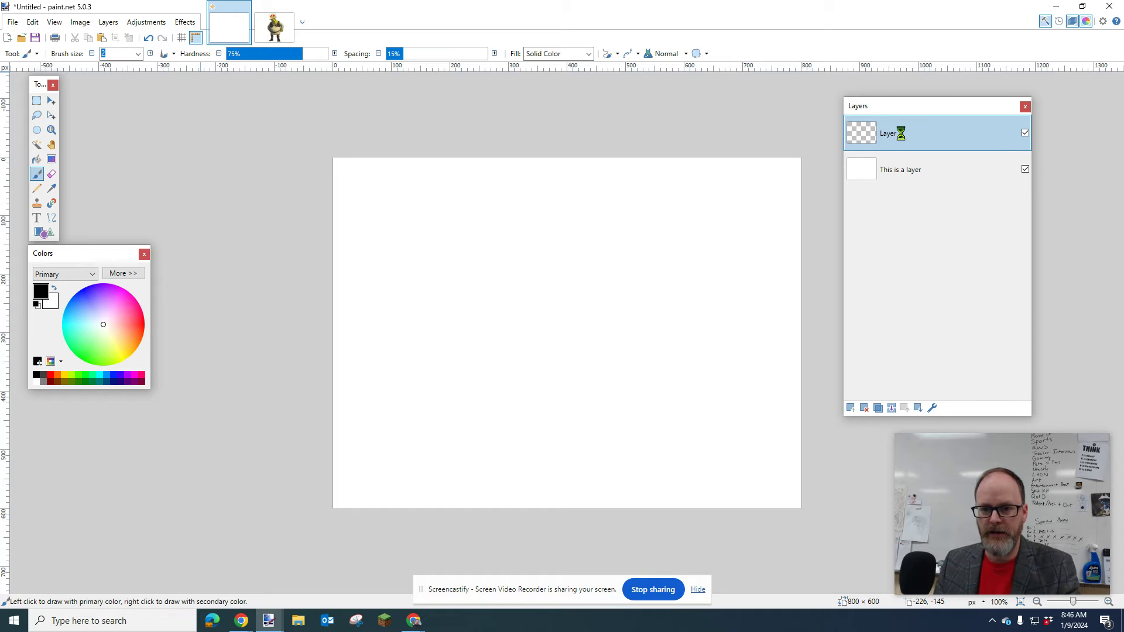
text(Shrek)
key(Return)
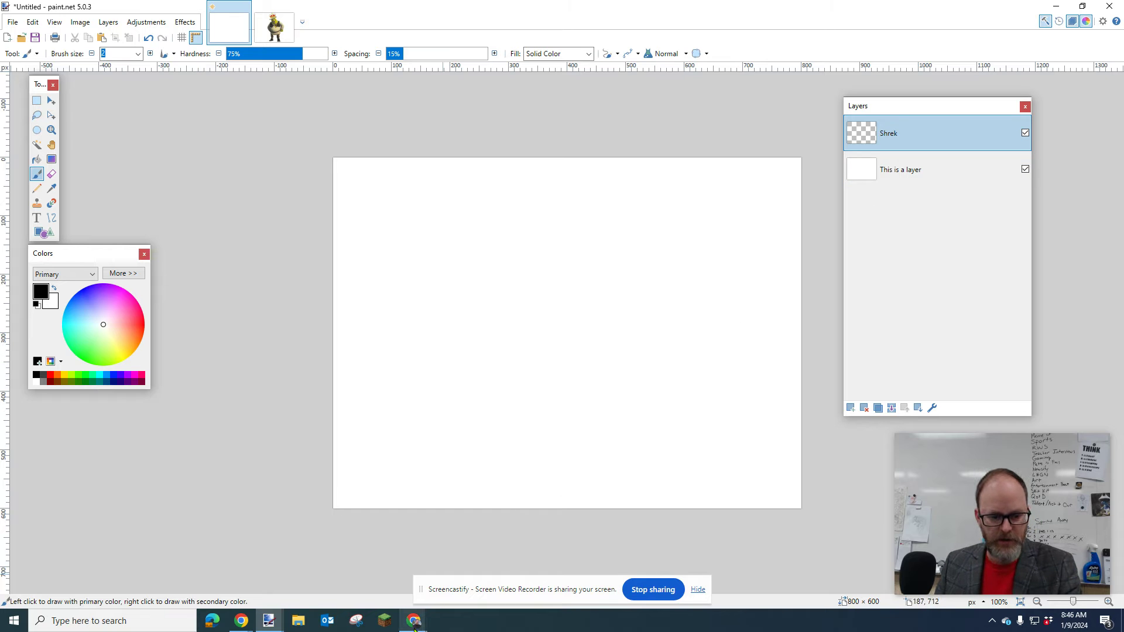
Switch to the Chrome window with a new tab and search Google Images for Shrek.
mouse_move(415, 628)
click(463, 565)
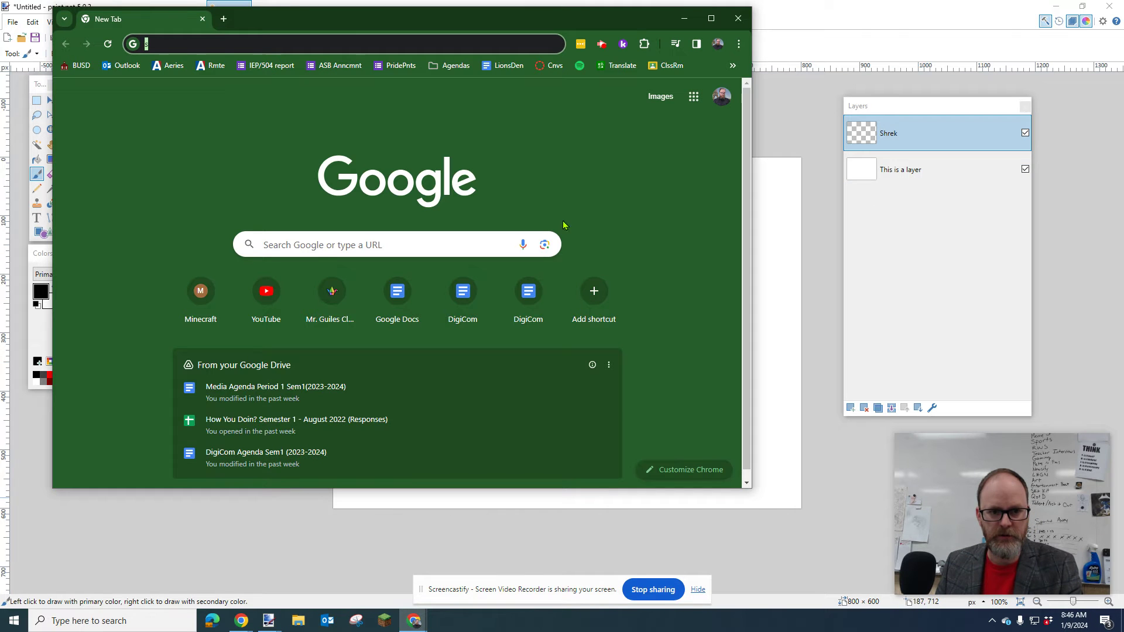
click(364, 50)
text(shrek)
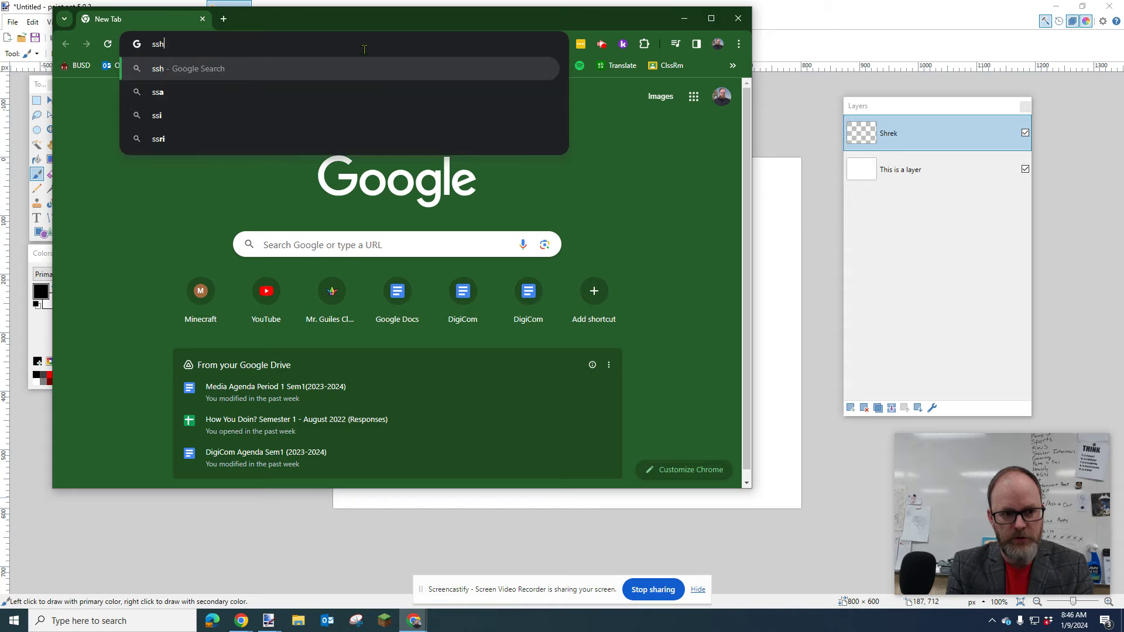
key(Return)
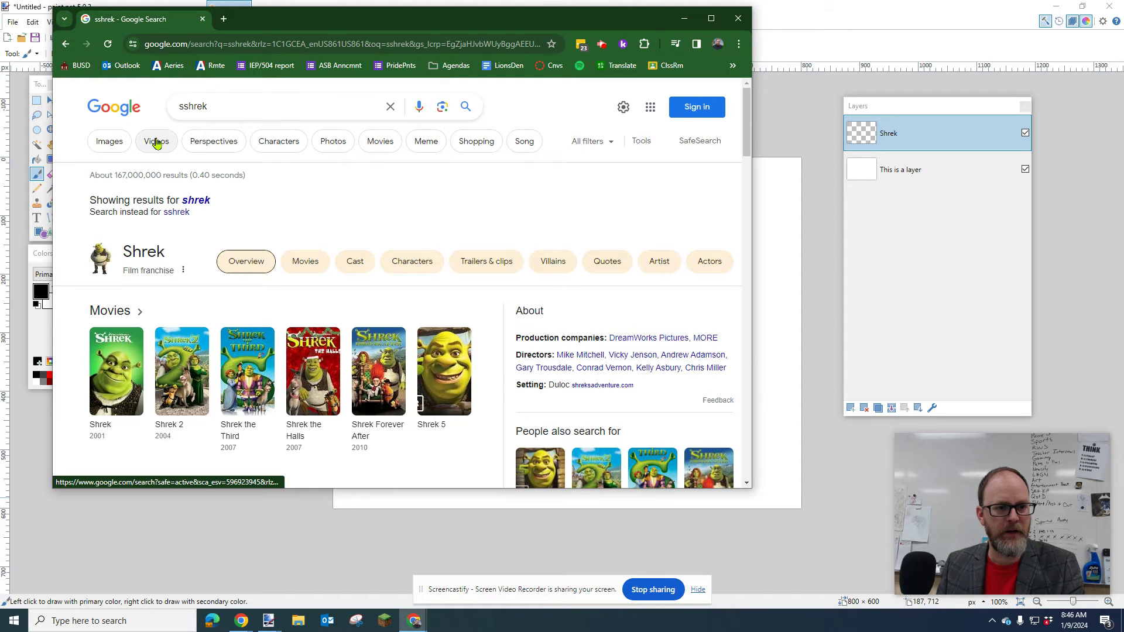
click(114, 142)
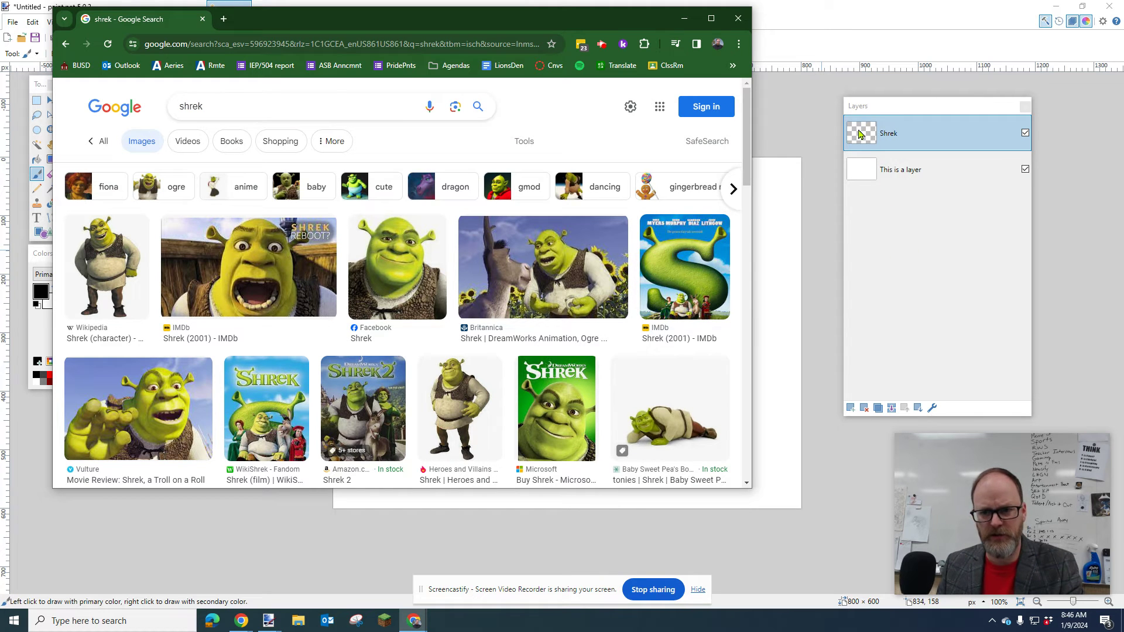
Switch back to paint.net and temporarily hide "This is a layer", restoring its visibility after checking the transparent Shrek layer.
click(900, 111)
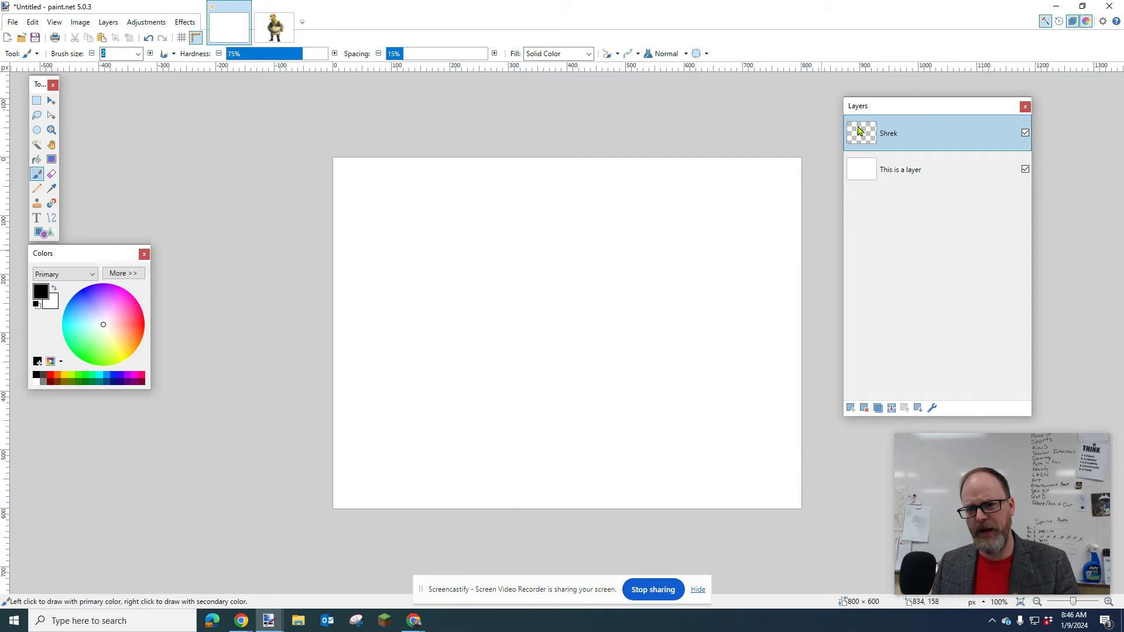
click(1025, 170)
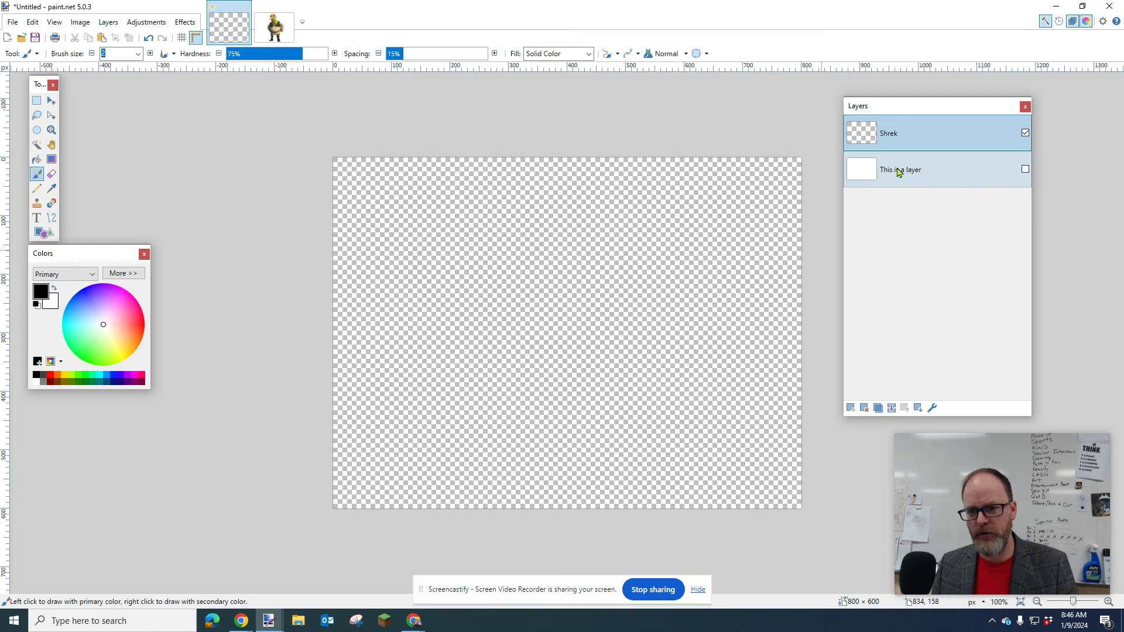
click(1024, 171)
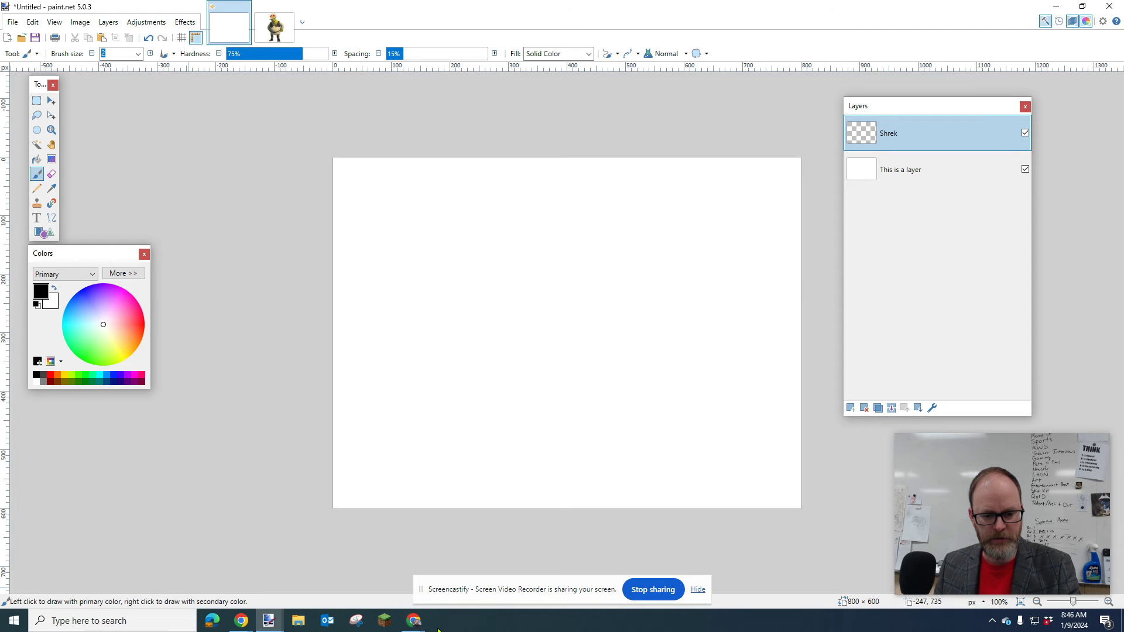
In Chrome's Shrek image results, preview the full-body Wikipedia picture with transparent background and copy that image.
click(409, 622)
click(463, 579)
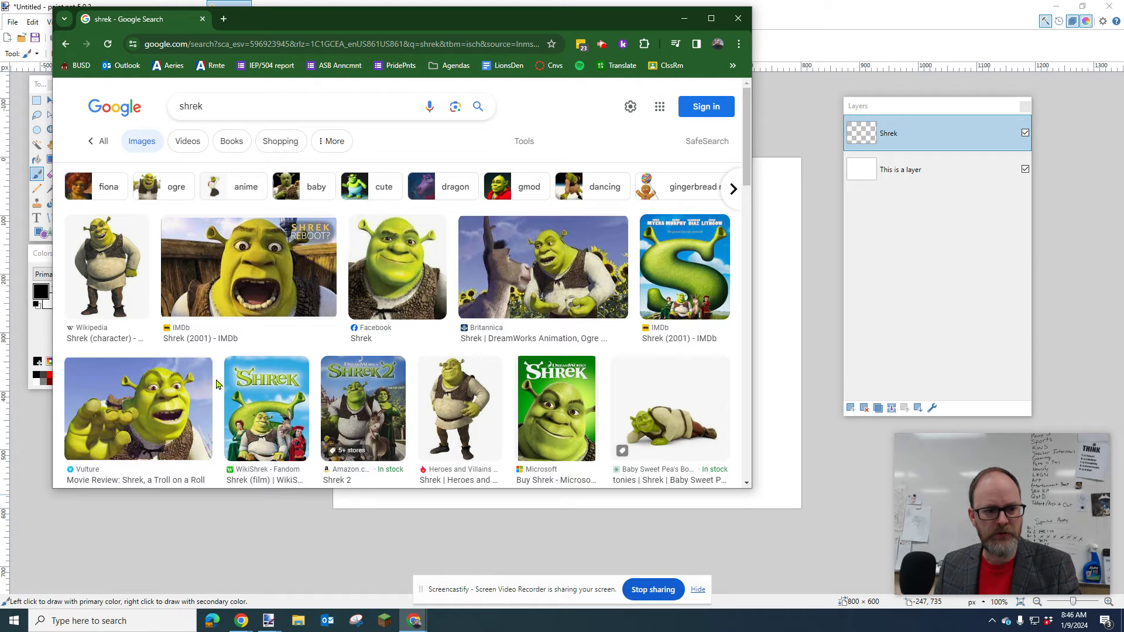
click(123, 284)
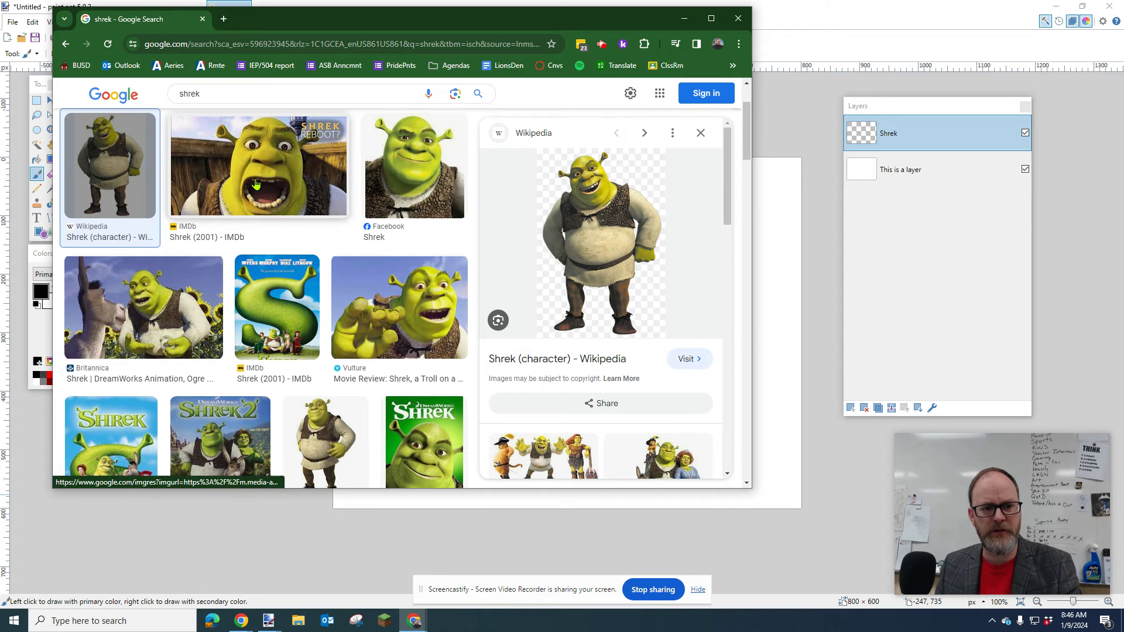
click(220, 190)
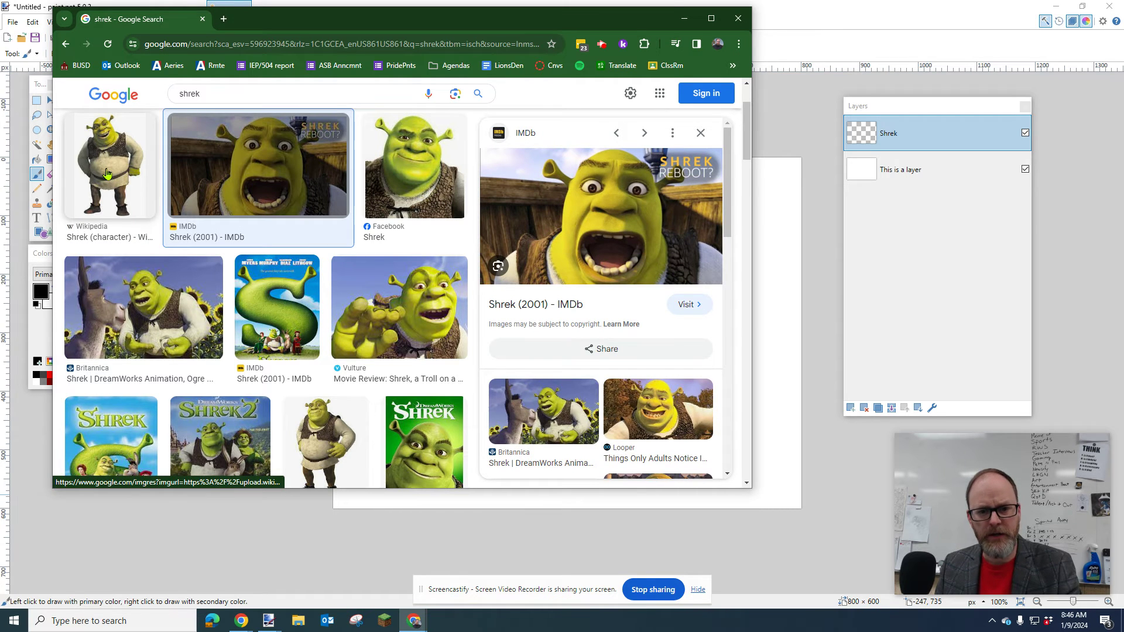
click(107, 174)
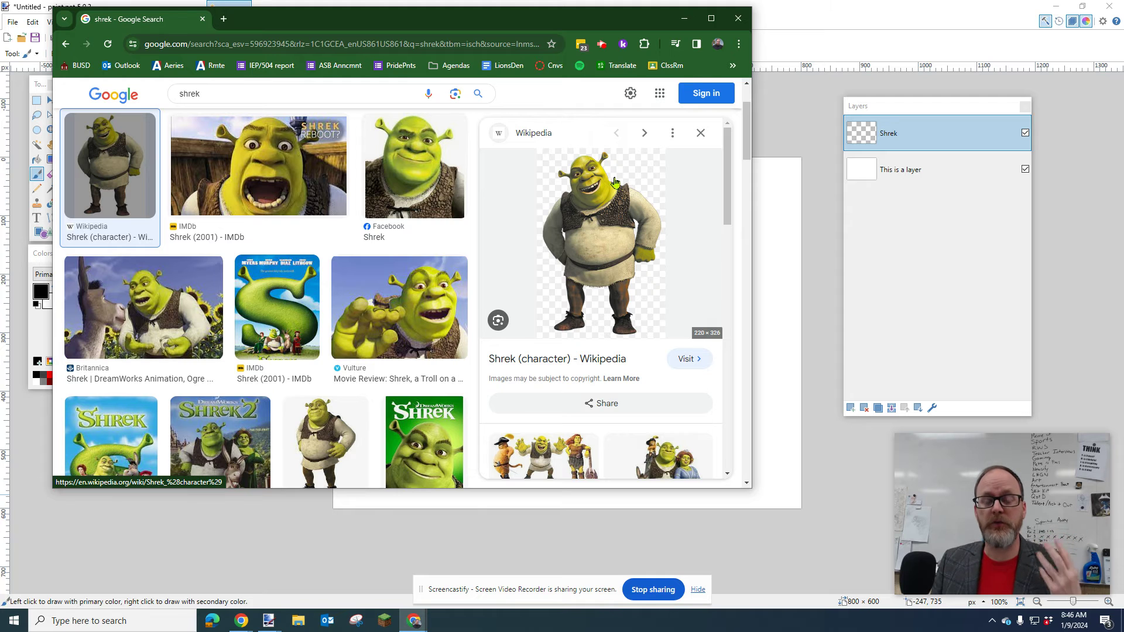
right_click(593, 228)
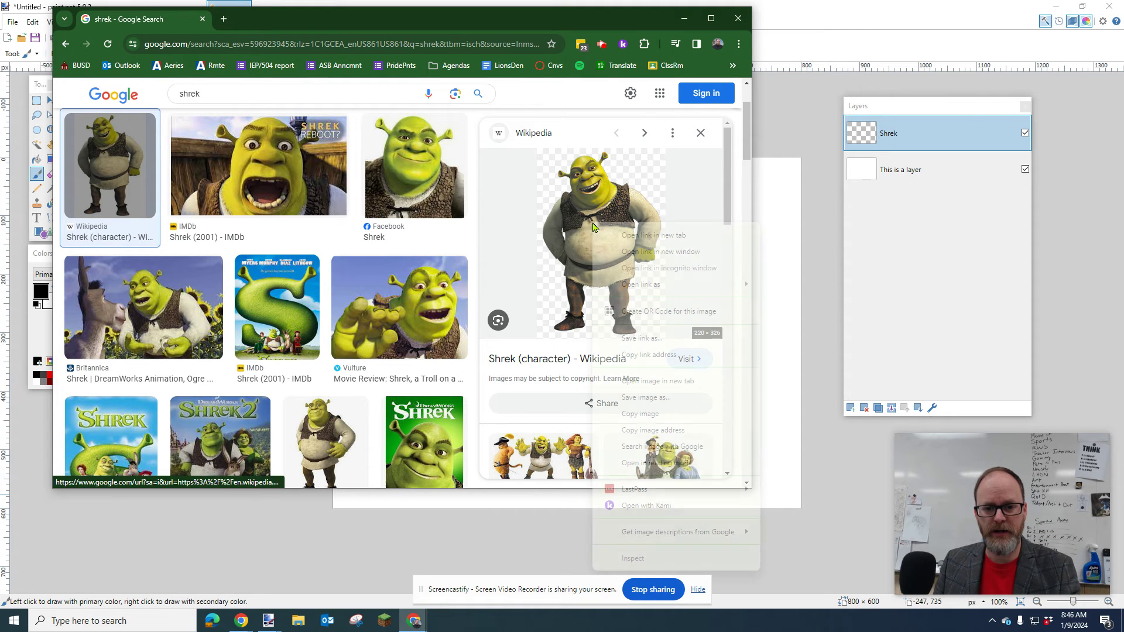
click(643, 414)
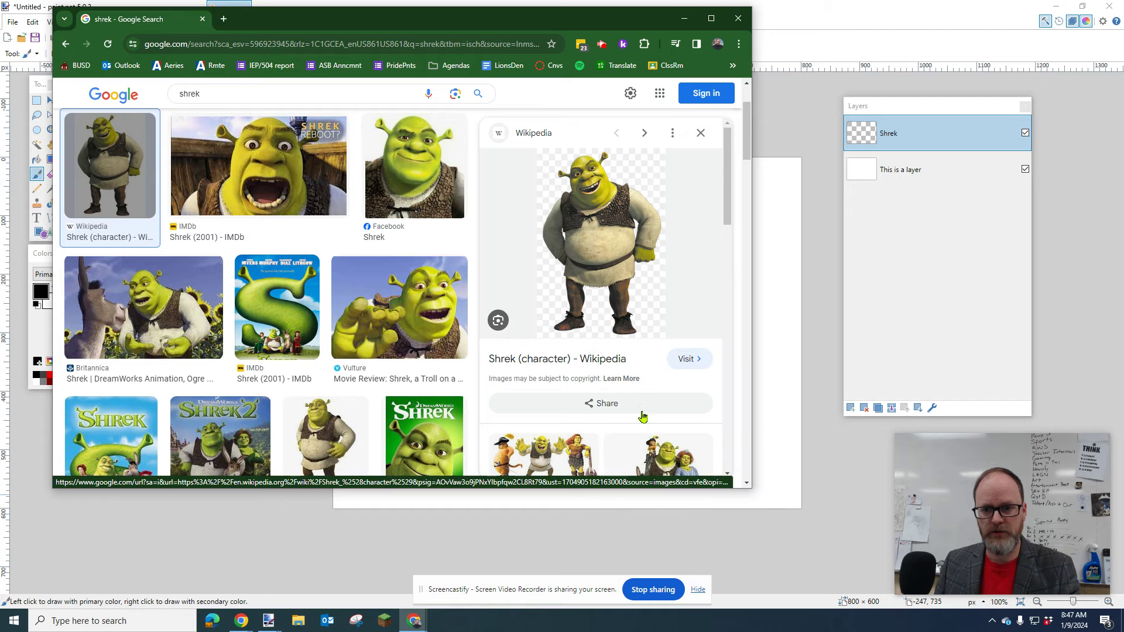
Return to paint.net and paste the copied picture onto the Shrek layer.
click(836, 245)
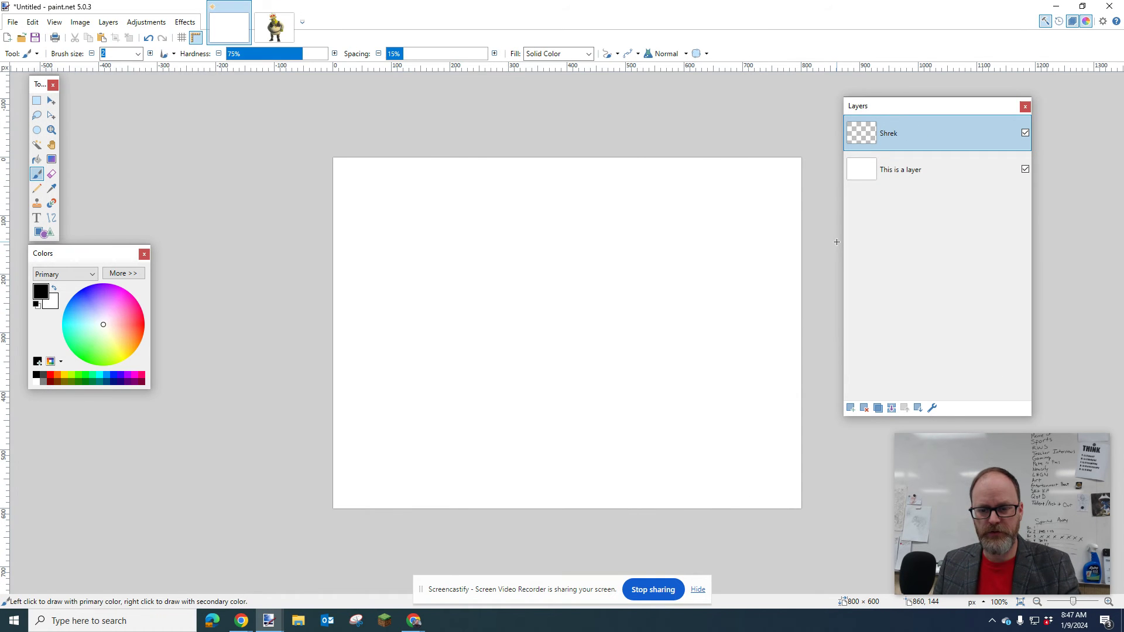
key(alt+Tab)
key(alt+Tab)
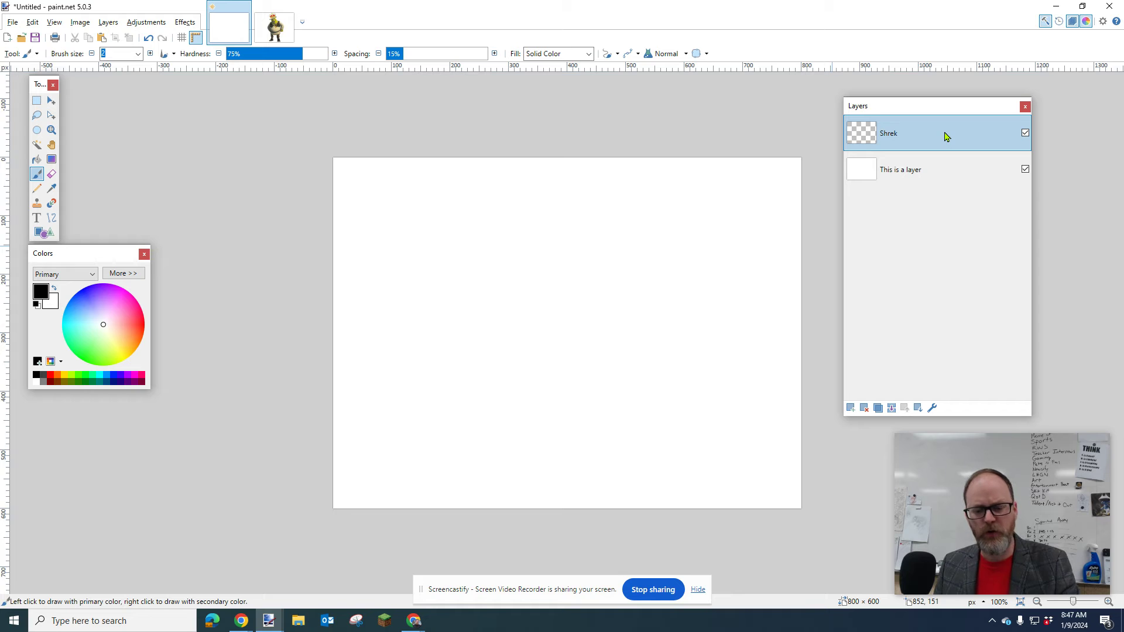
key(ctrl+v)
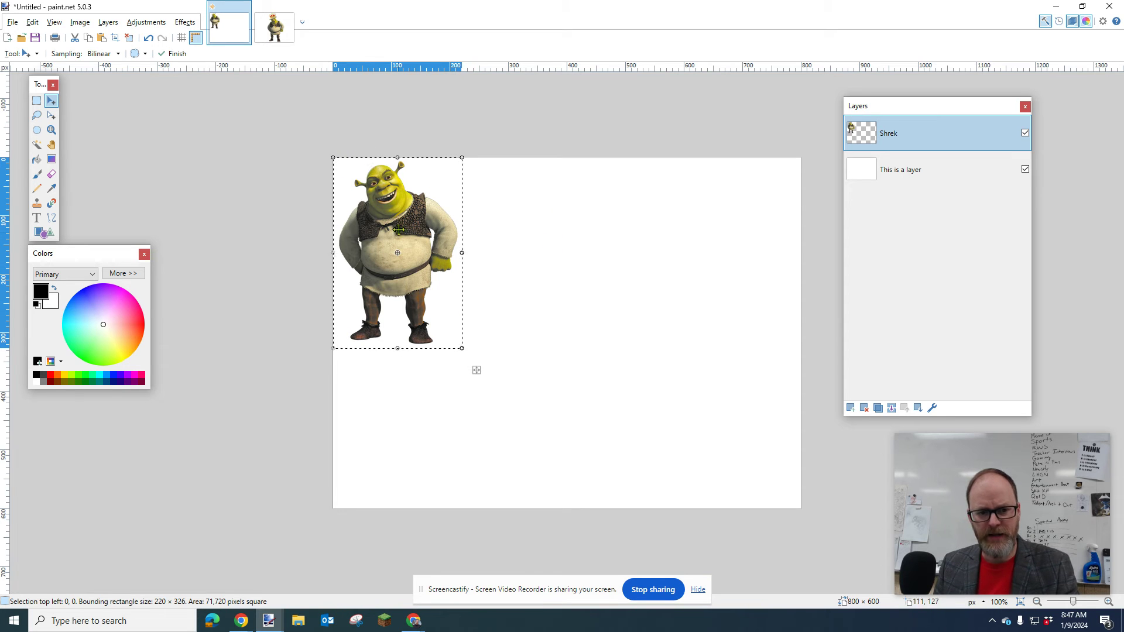
Move the pasted Shrek to the middle of the canvas, then try stretching it wider and undo the stretch.
drag(414, 226, 548, 294)
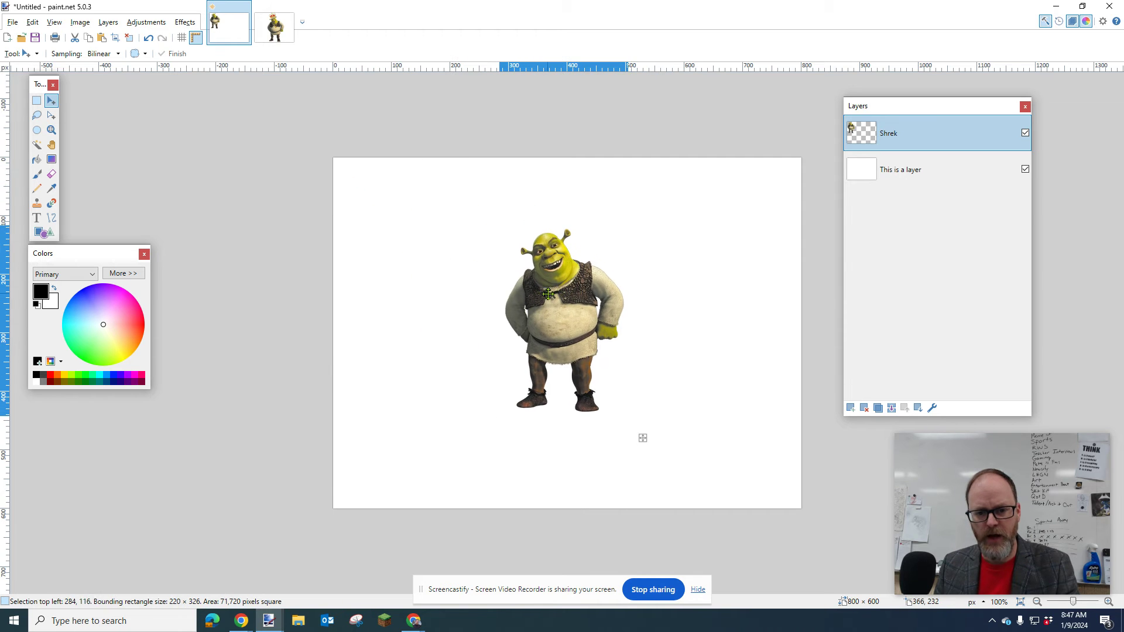
drag(630, 323, 734, 320)
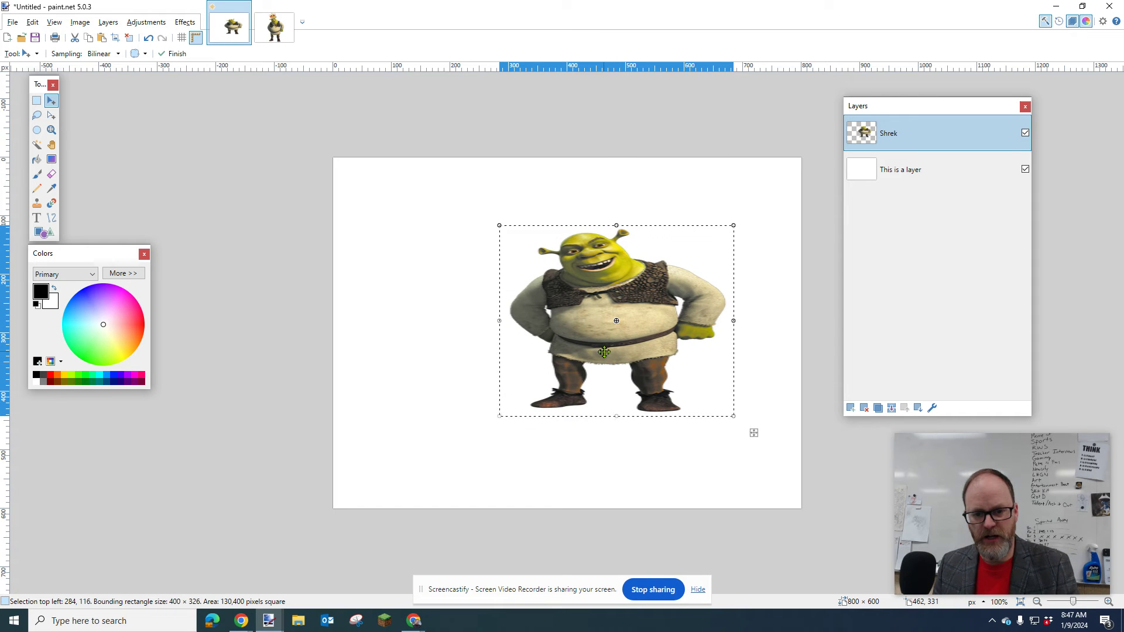
key(ctrl+z)
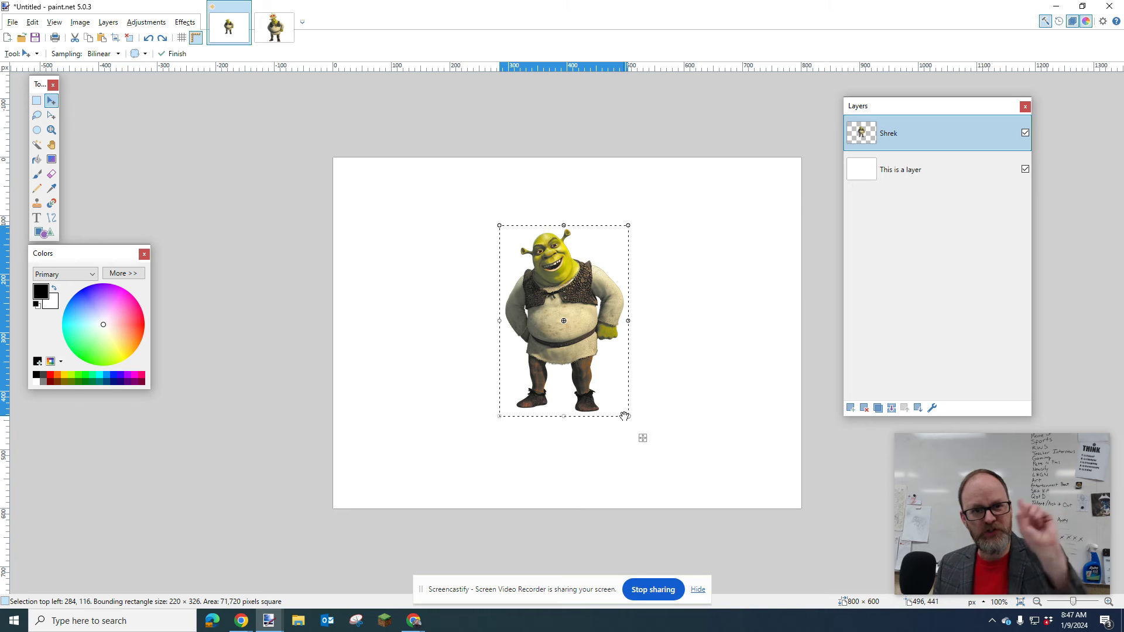
Enlarge Shrek proportionally to about 406 × 602 pixels, deselect it, and shift the layer's content down about 12 pixels.
drag(624, 415, 776, 508)
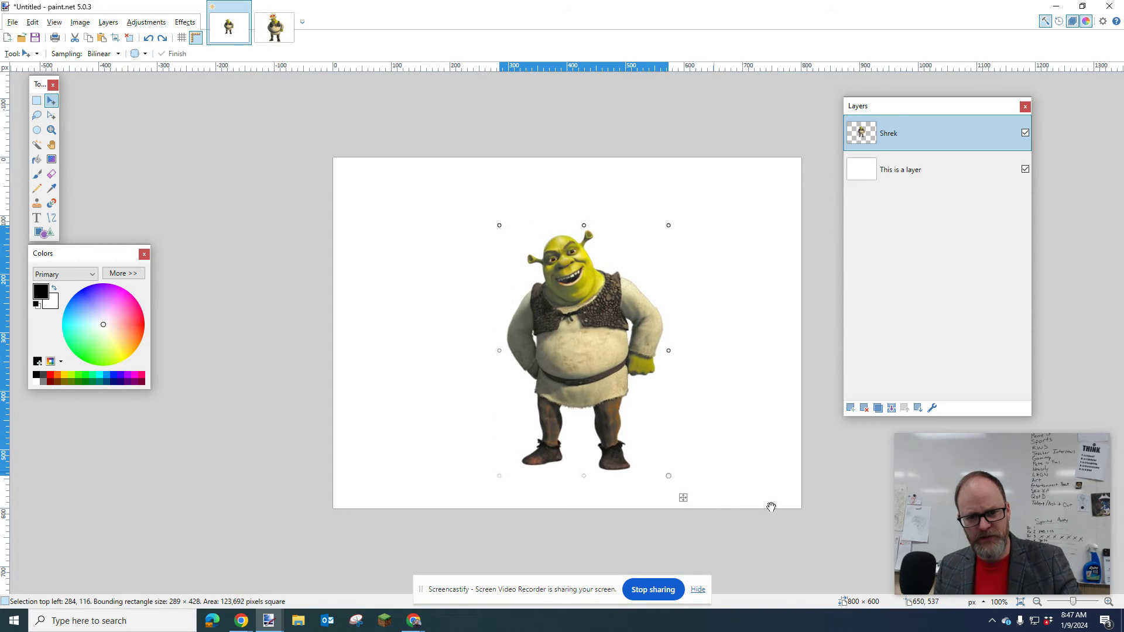
drag(502, 228, 410, 166)
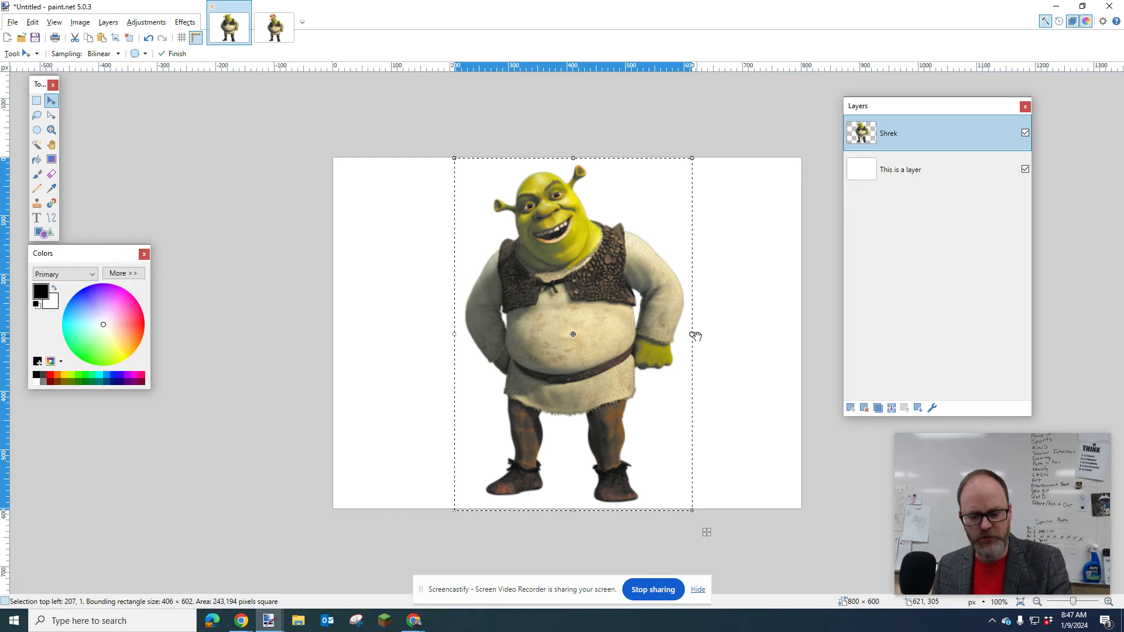
key(ctrl+d)
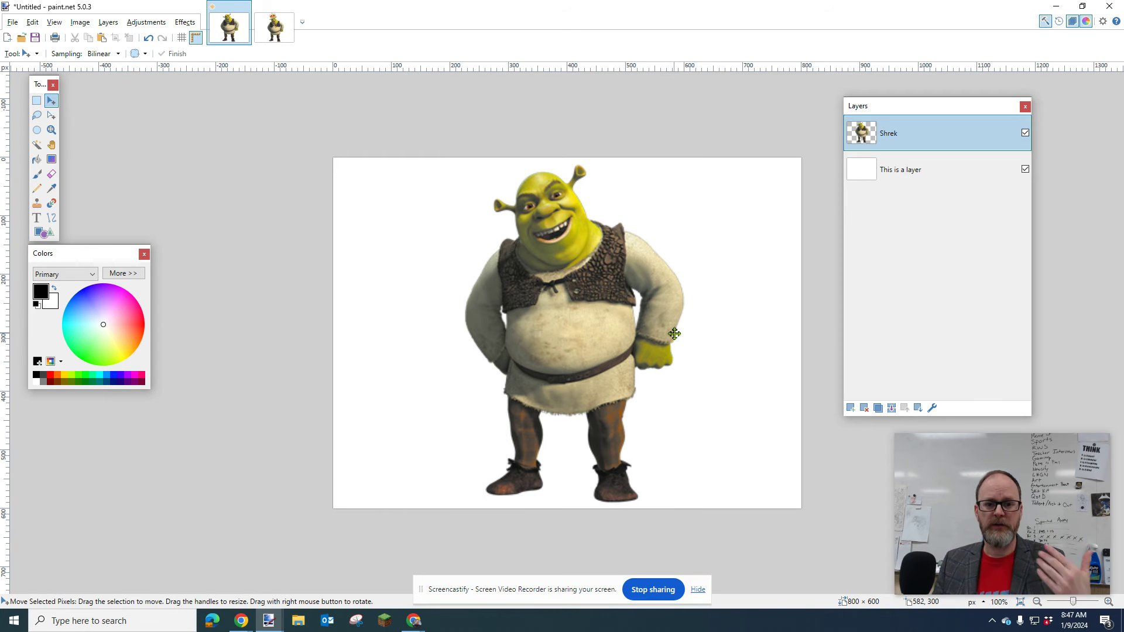
drag(586, 319, 585, 326)
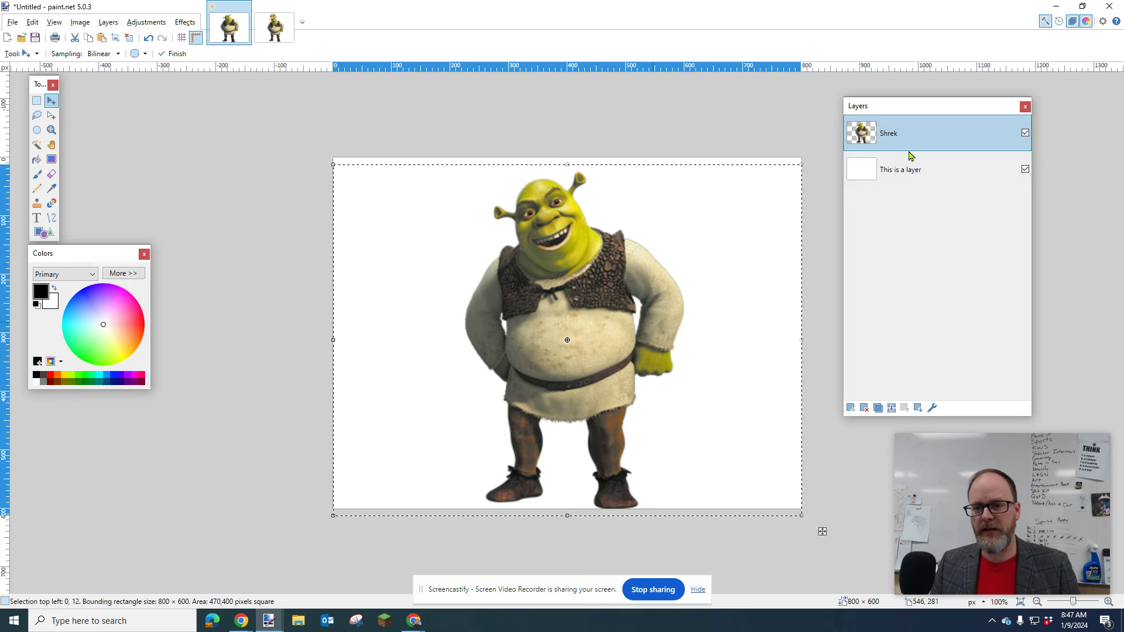
Briefly hide Shrek, test "This is a layer" above it with visibility off and on, and restore the original layer order.
click(1025, 133)
click(1026, 134)
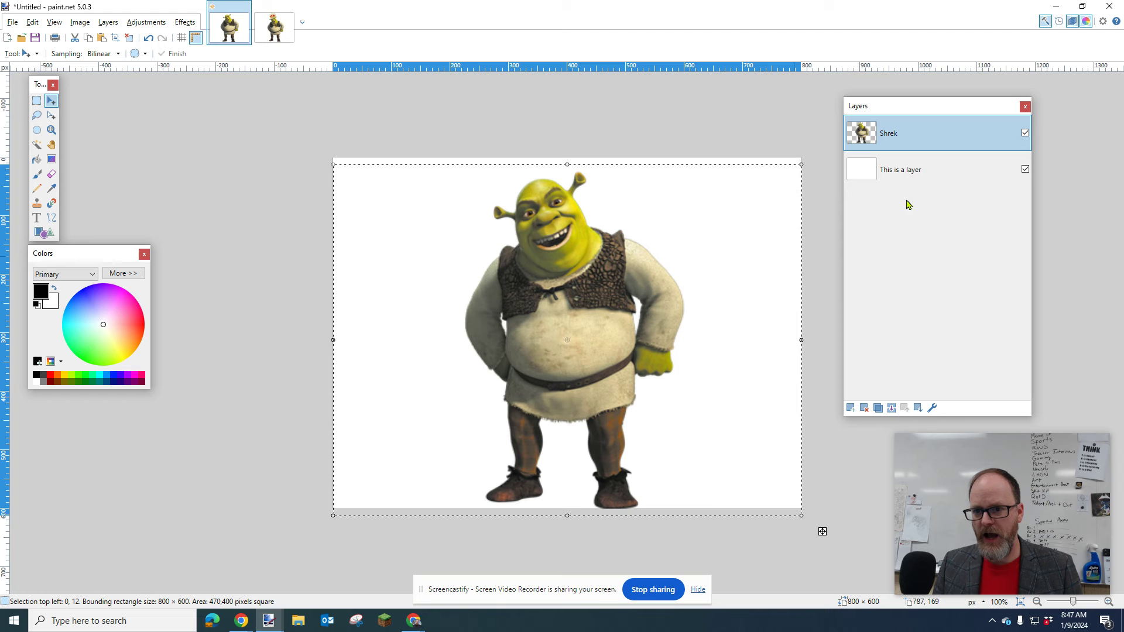
drag(915, 181, 921, 137)
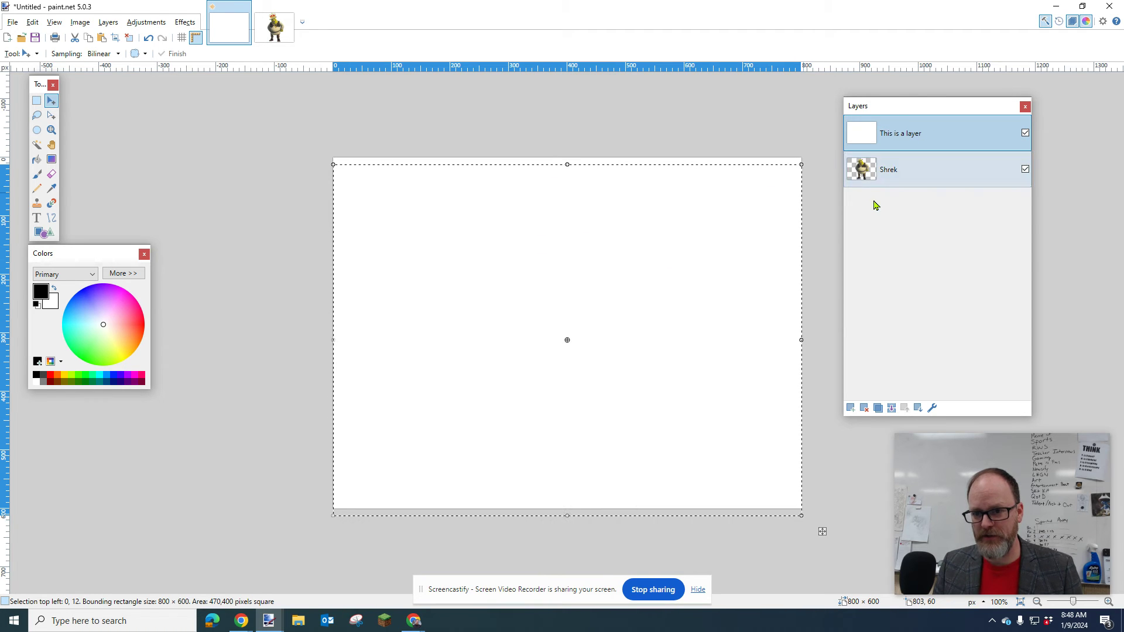
key(ctrl+d)
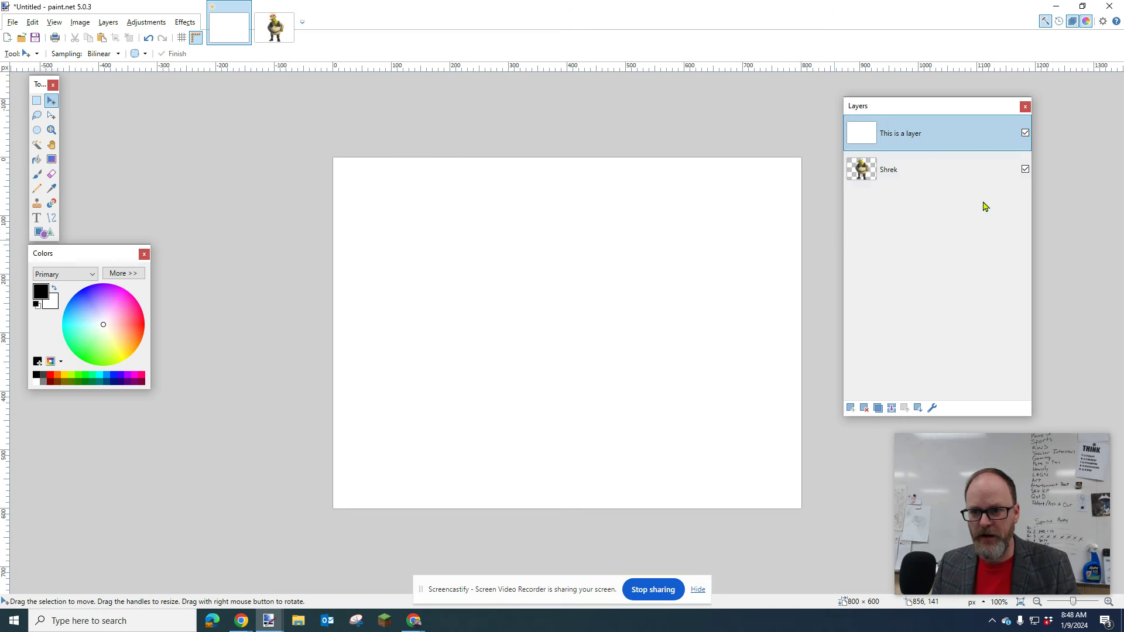
click(1026, 134)
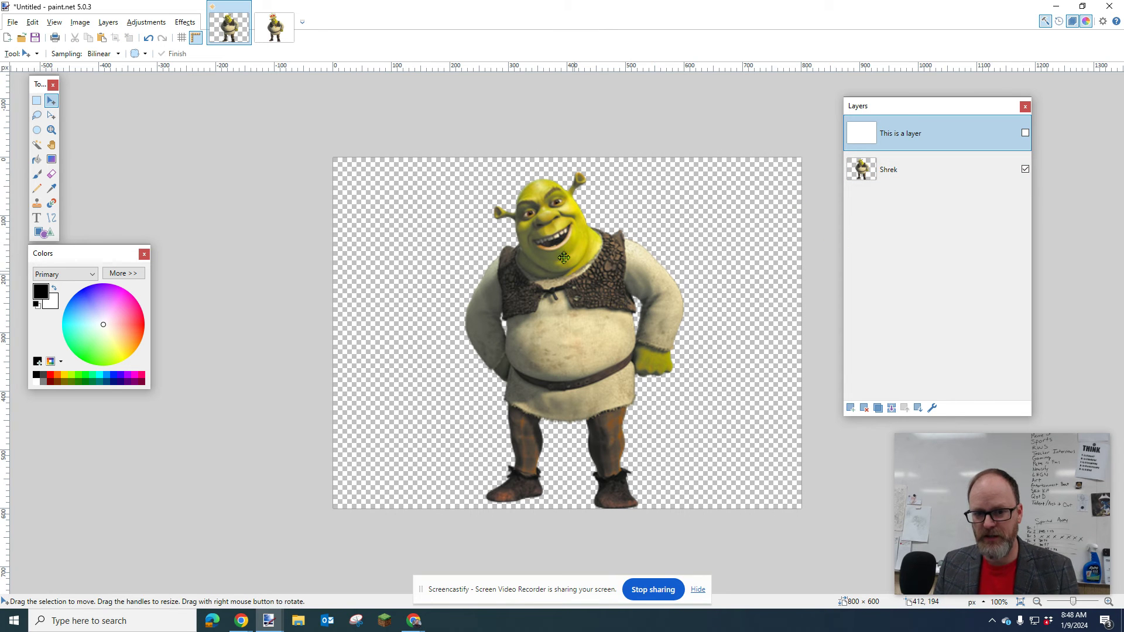
click(1026, 134)
drag(961, 135, 957, 166)
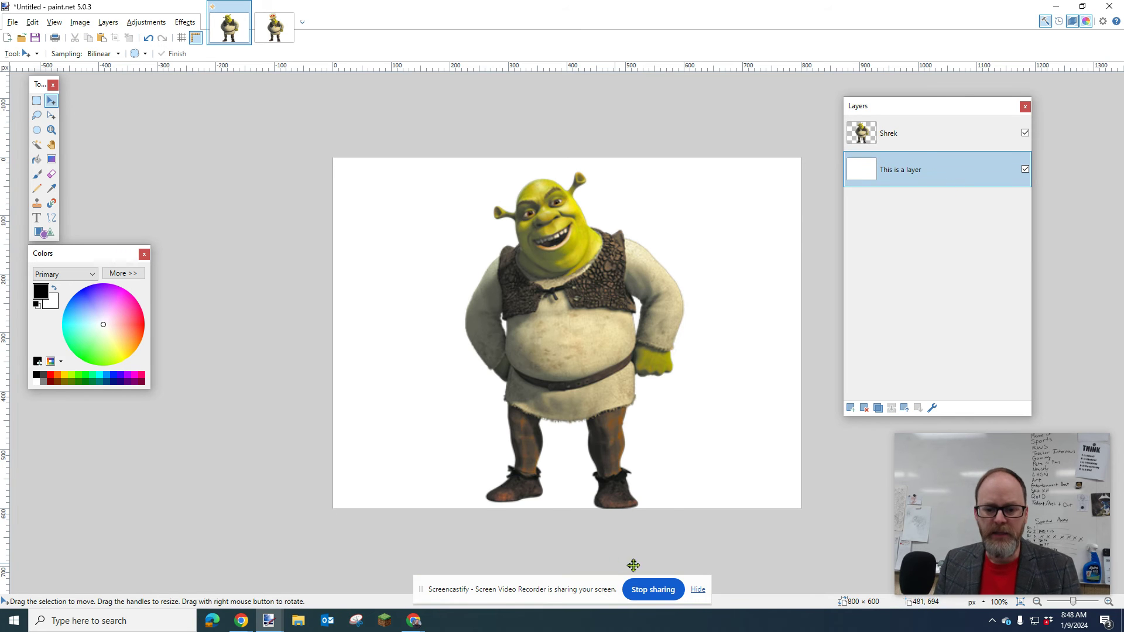
Switch to the Chrome window with the Shrek results and search Google Images for CROWN.
click(414, 621)
click(462, 584)
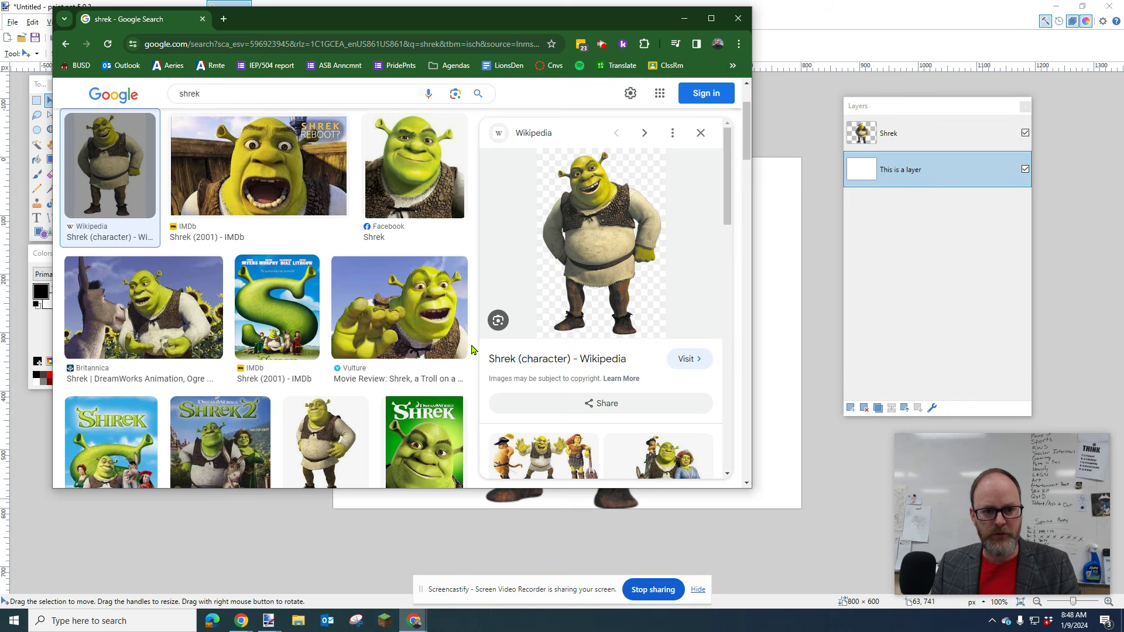
click(164, 92)
text(CROWN)
key(Return)
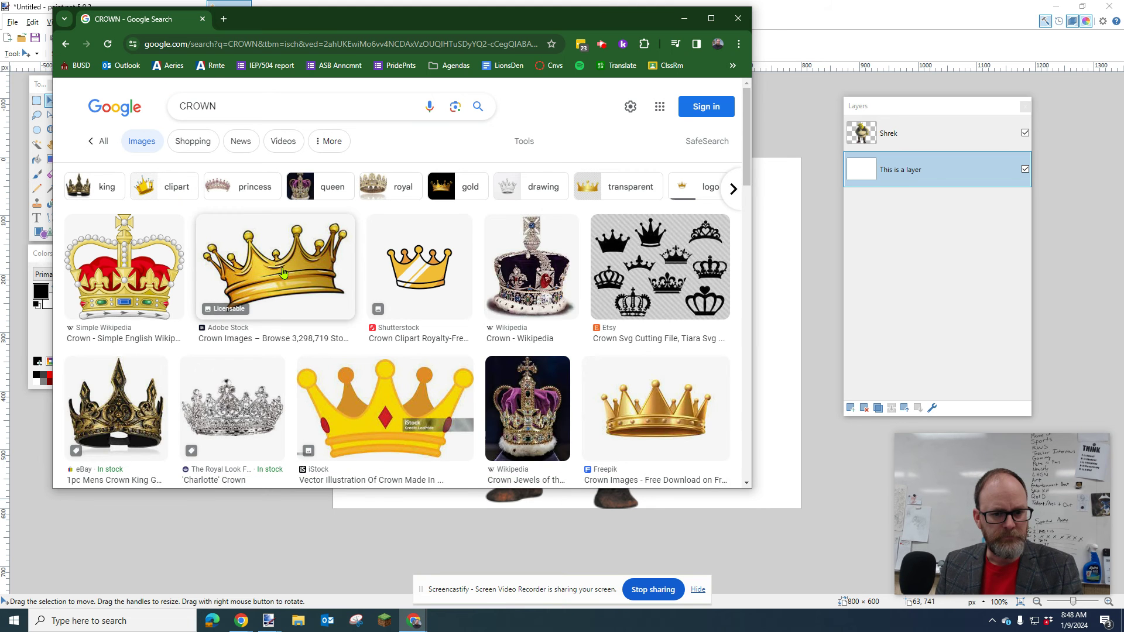
Preview the tilted gold crown from Adobe Stock and copy that image.
click(283, 273)
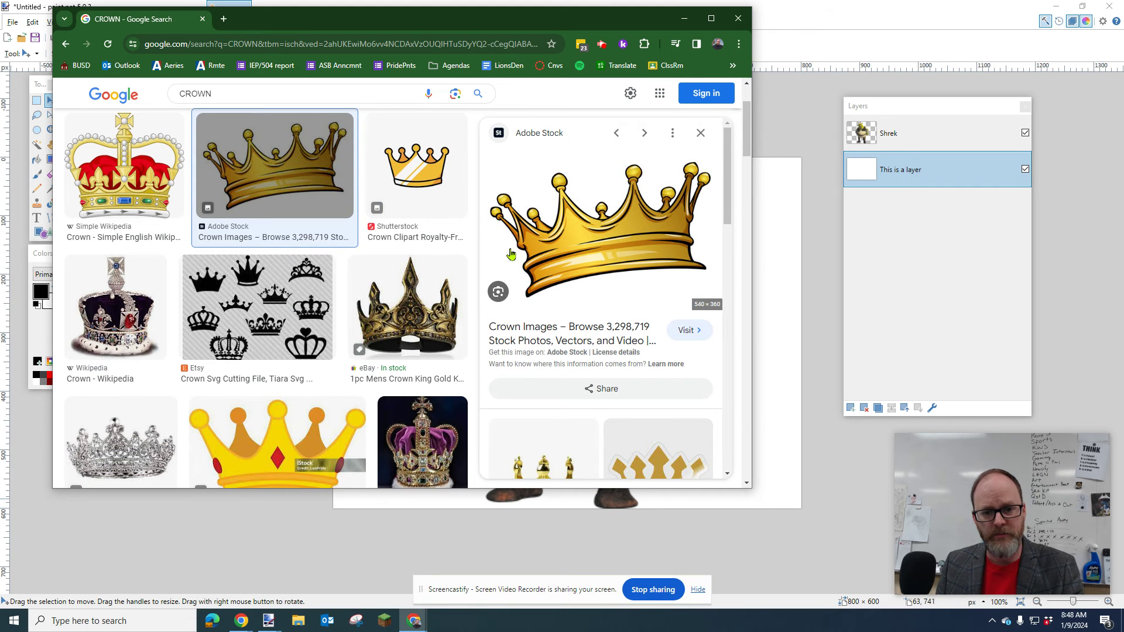
right_click(600, 238)
click(671, 435)
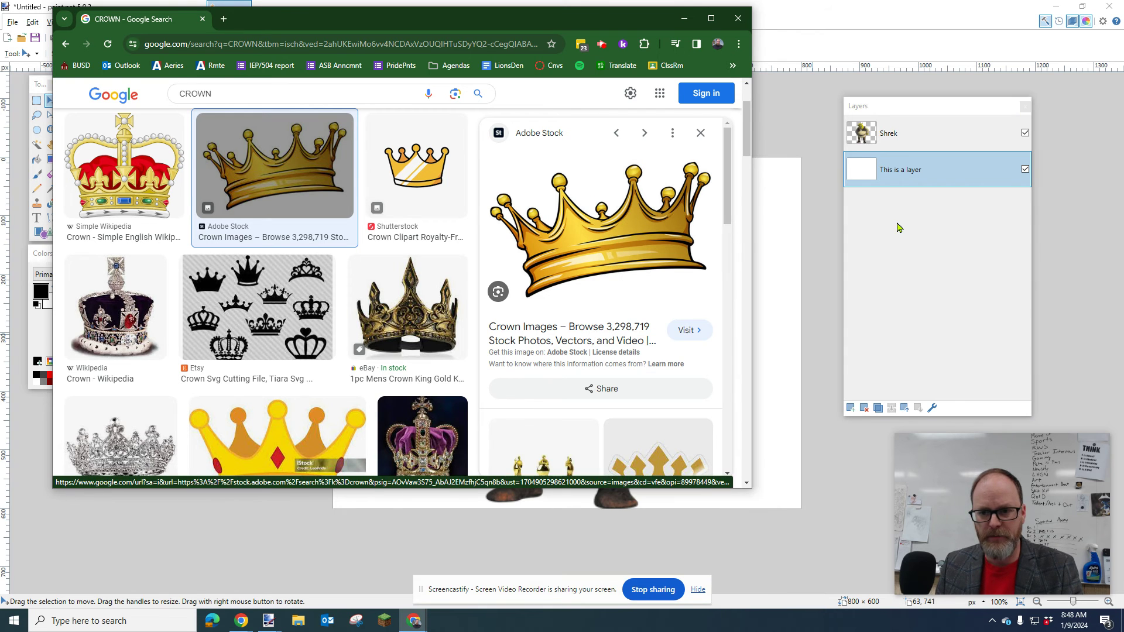
Return to paint.net, add a new layer above Shrek, and name it CROWN.
click(922, 123)
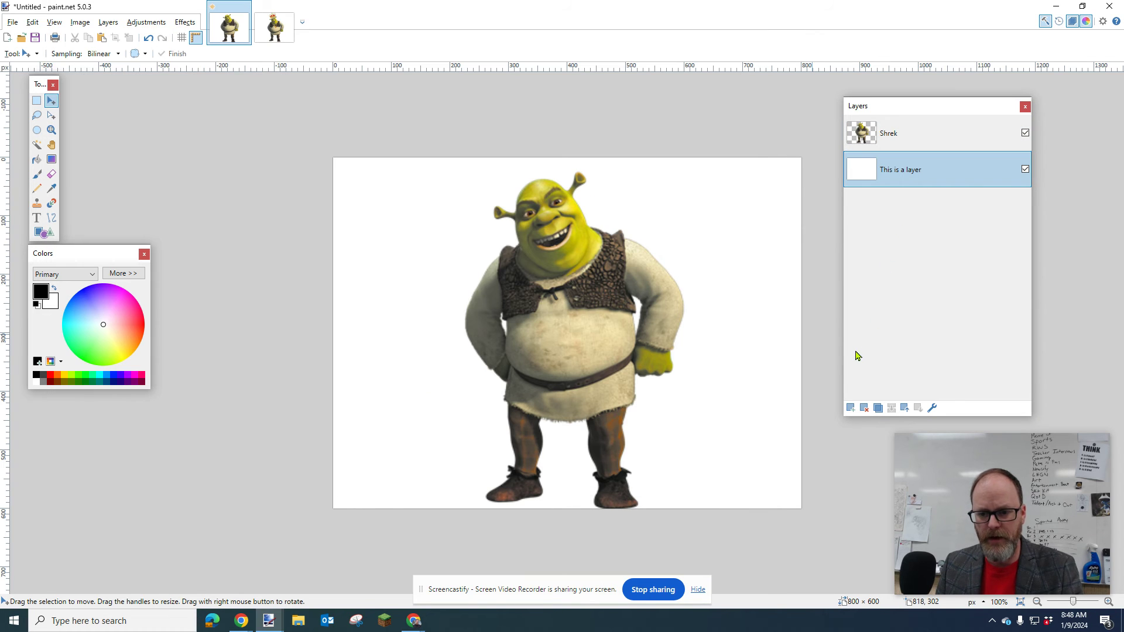
key(ctrl+shift+n)
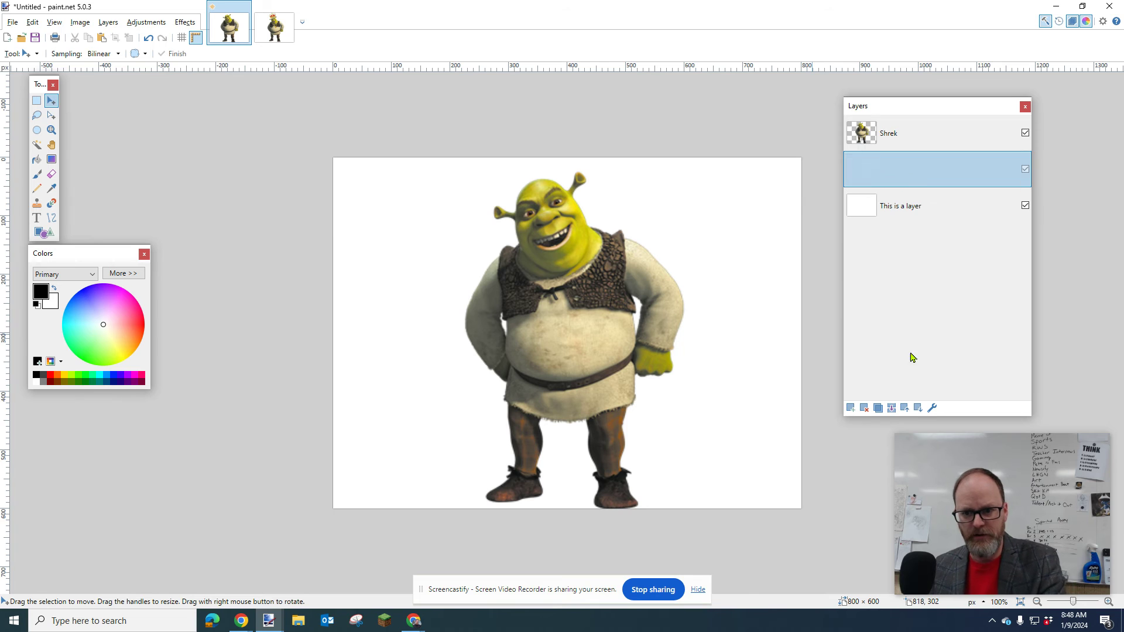
drag(908, 173, 912, 136)
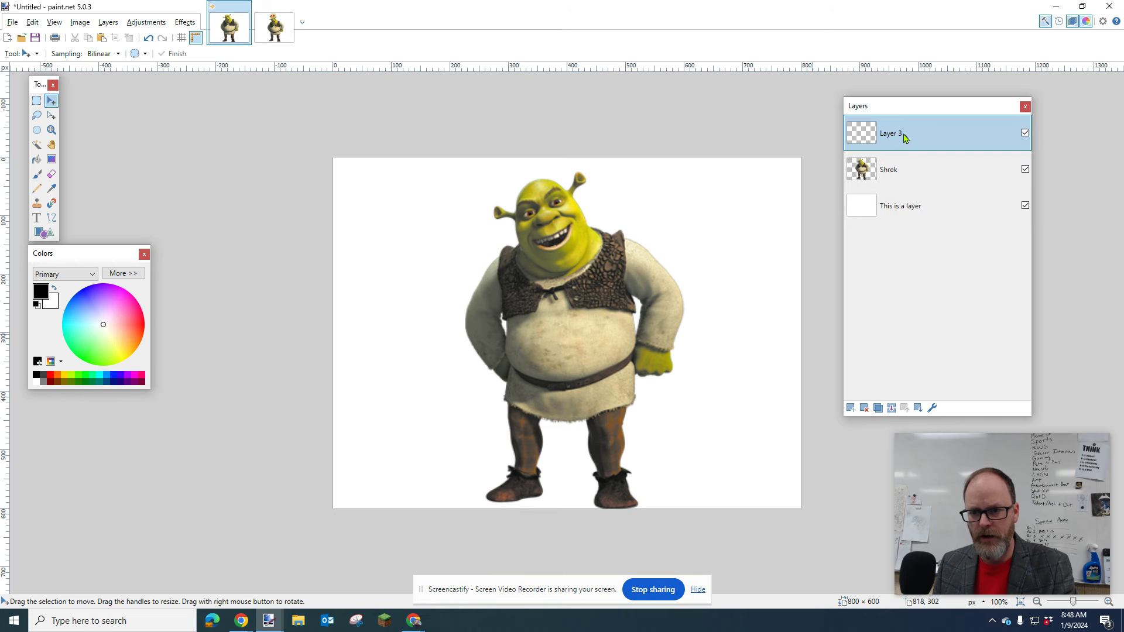
double_click(906, 142)
text(CROW)
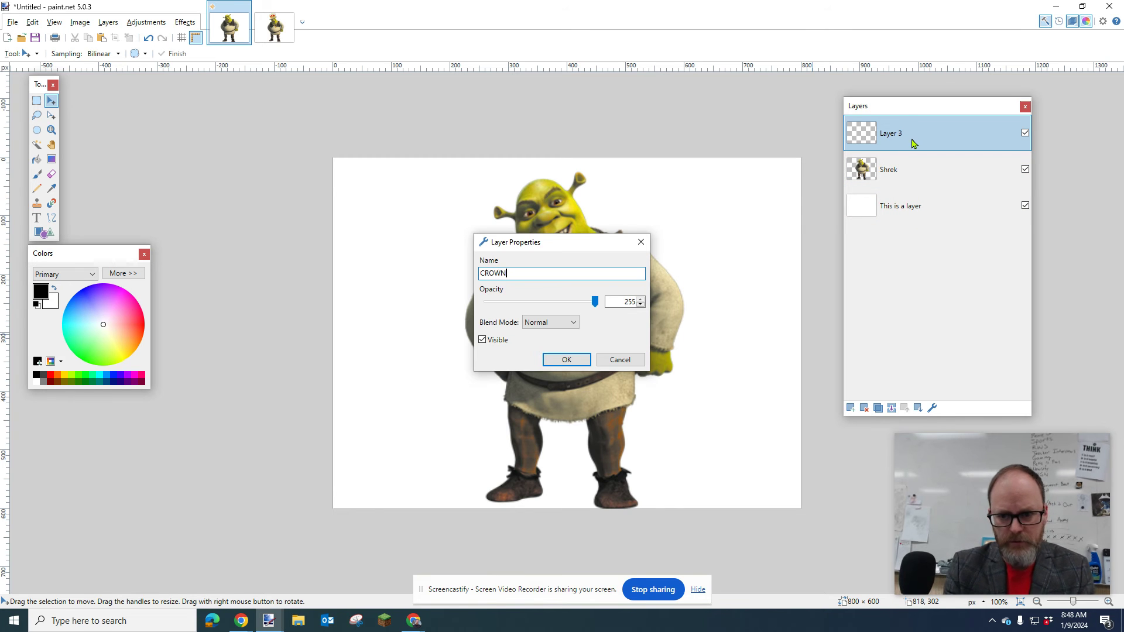
text(N)
key(Return)
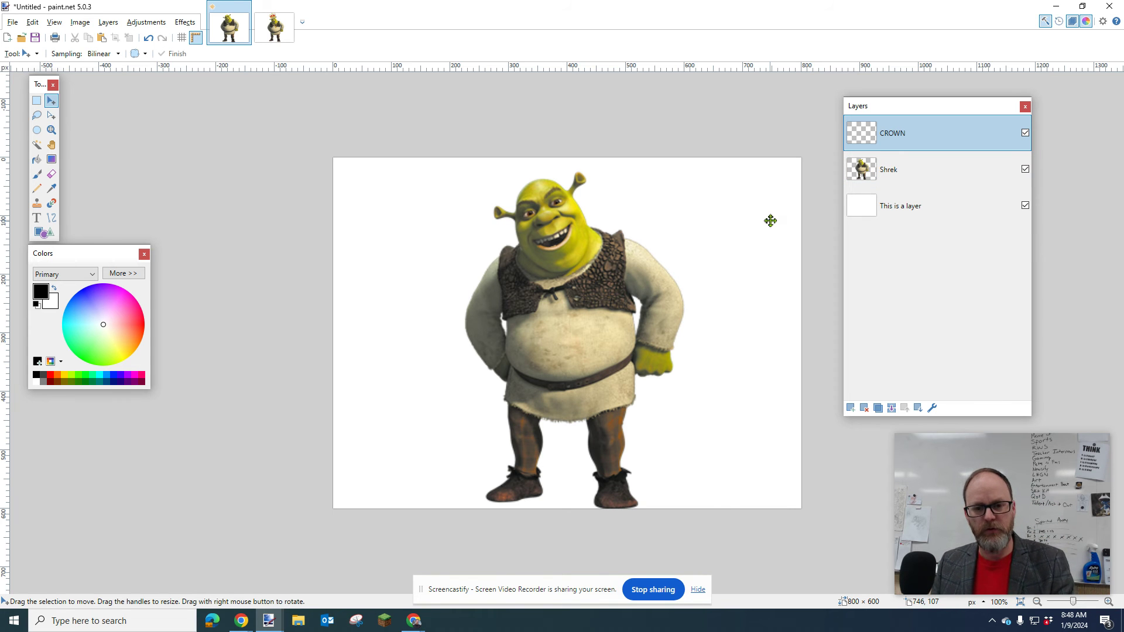
Paste the crown onto the CROWN layer, shrink and rotate it about 10°, and place it just below Shrek's mouth.
key(ctrl+v)
drag(670, 381, 707, 401)
drag(524, 297, 597, 307)
drag(747, 381, 526, 239)
drag(474, 214, 531, 204)
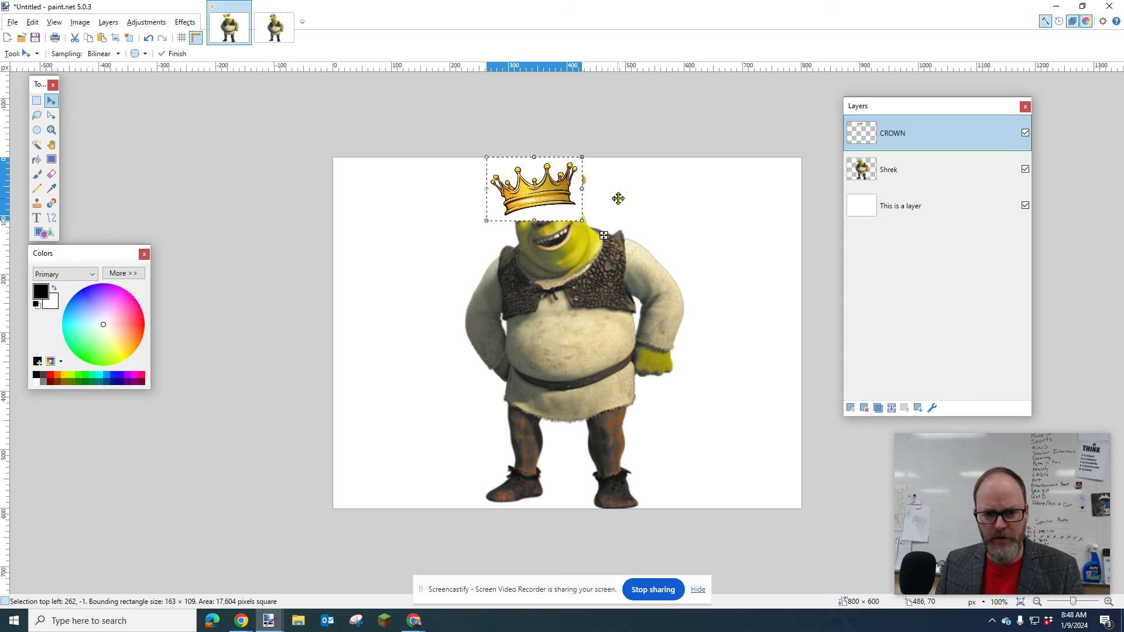
drag(602, 199, 613, 221)
drag(553, 191, 571, 273)
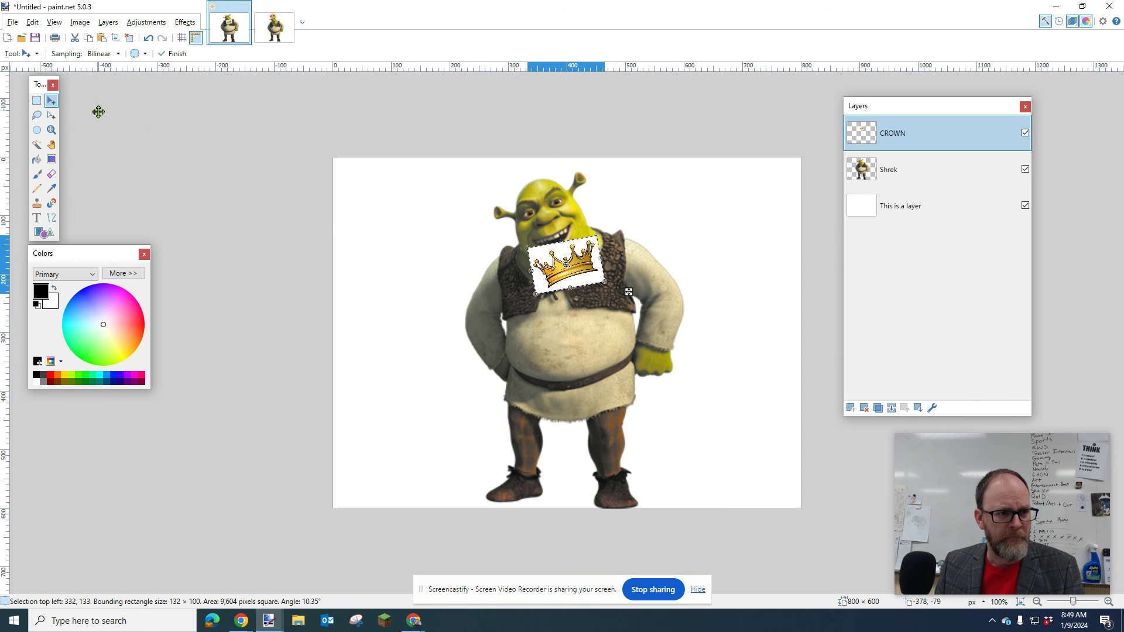
Select the crown's white background with the Magic Wand at 50% tolerance and delete it, briefly toggling the CROWN layer's visibility beforehand.
click(36, 146)
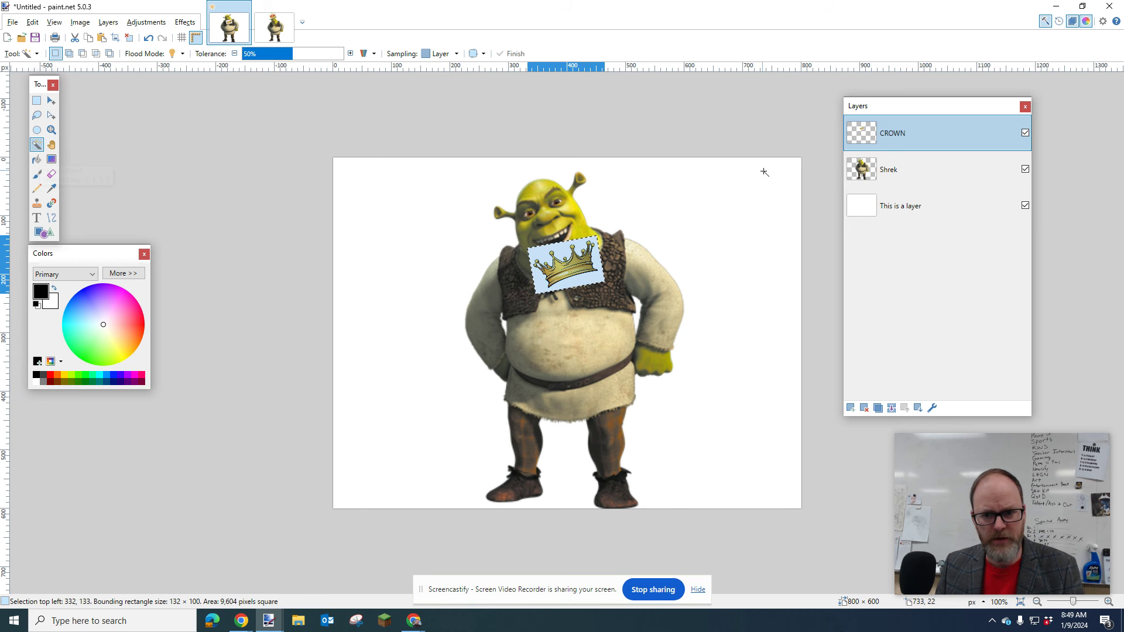
click(1025, 134)
click(1026, 134)
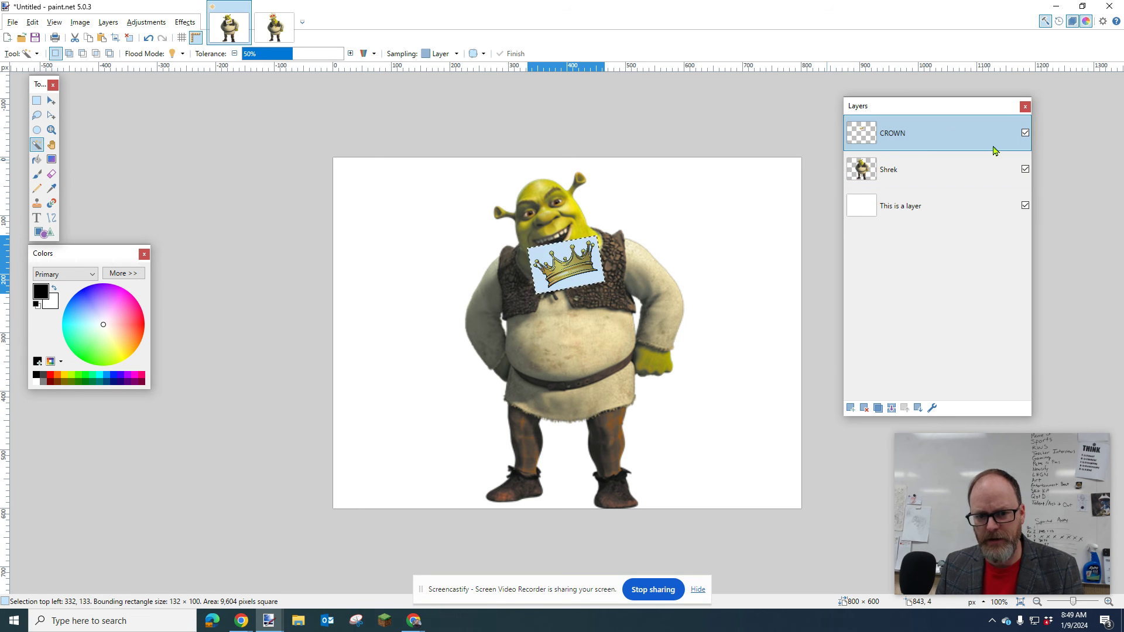
click(544, 254)
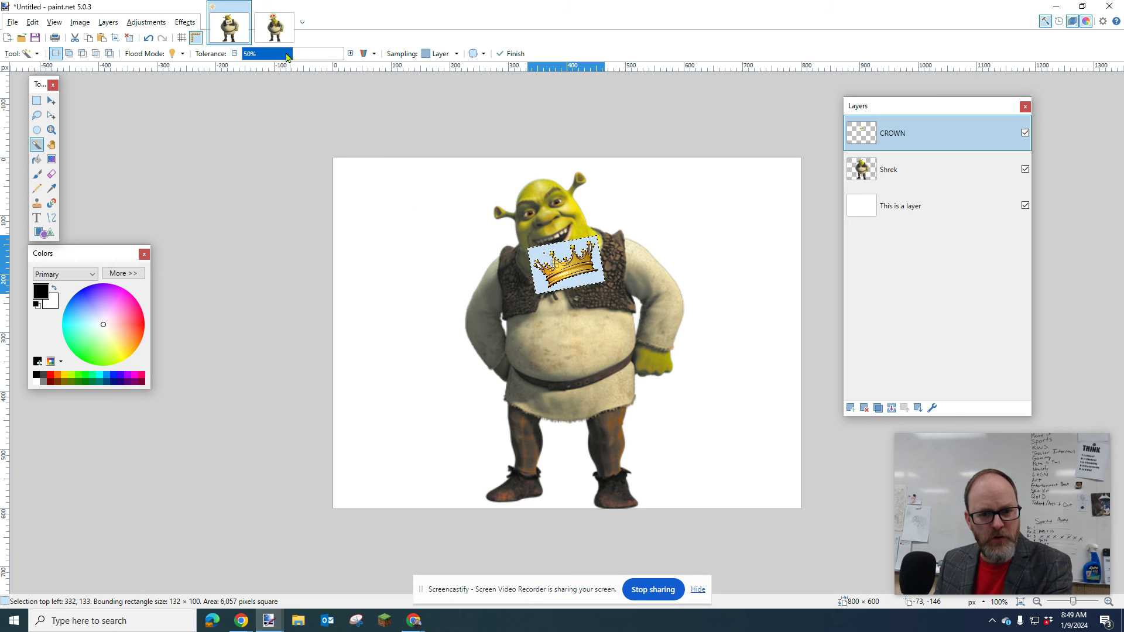
key(Delete)
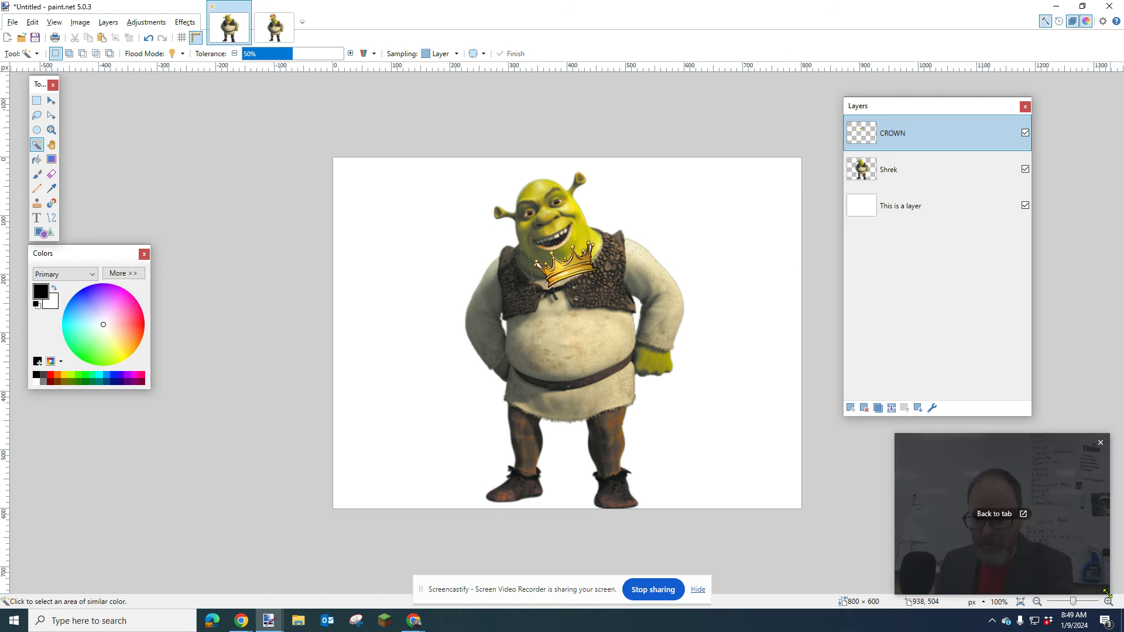
Erase the leftover dotted outline around the crown with the Eraser at brush size 11, working at 300% zoom.
key(ctrl+plus)
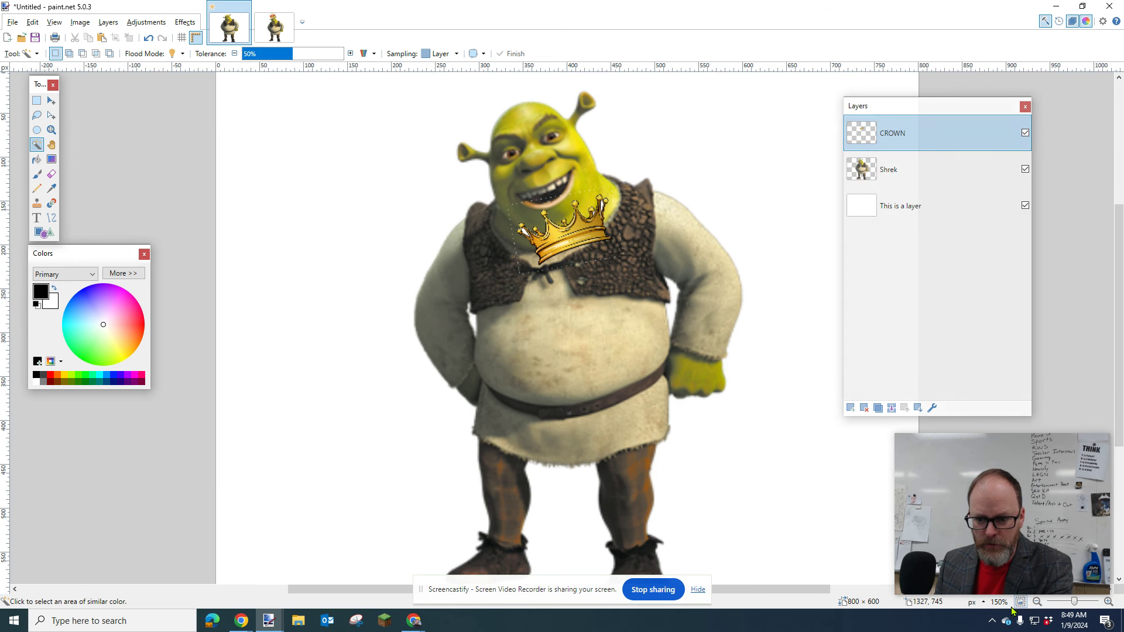
click(1108, 602)
click(1108, 602)
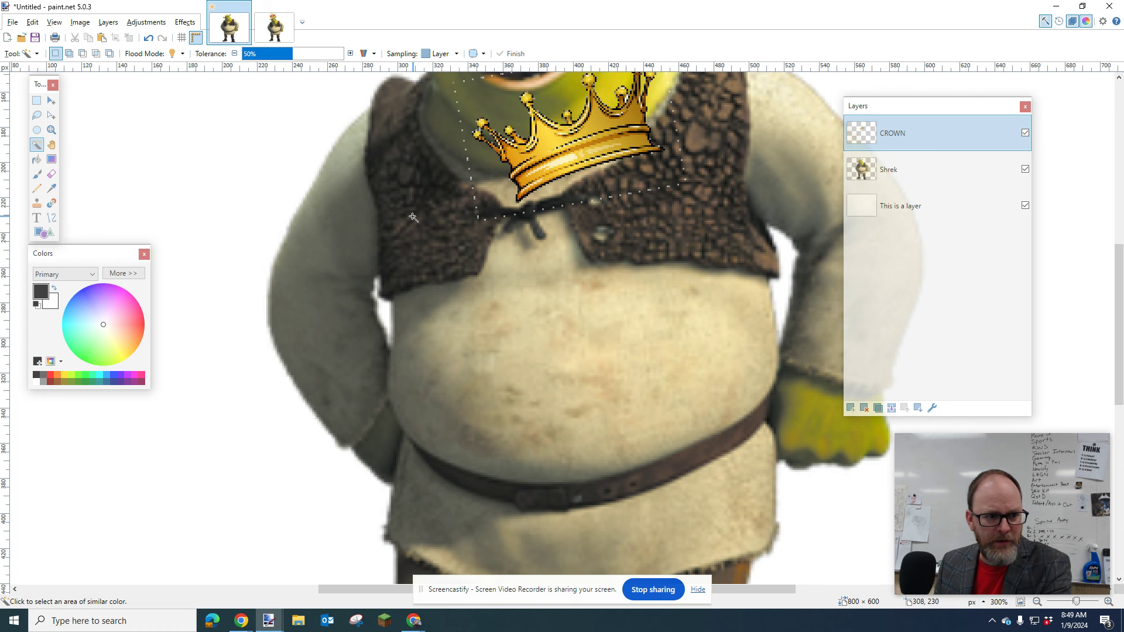
click(52, 174)
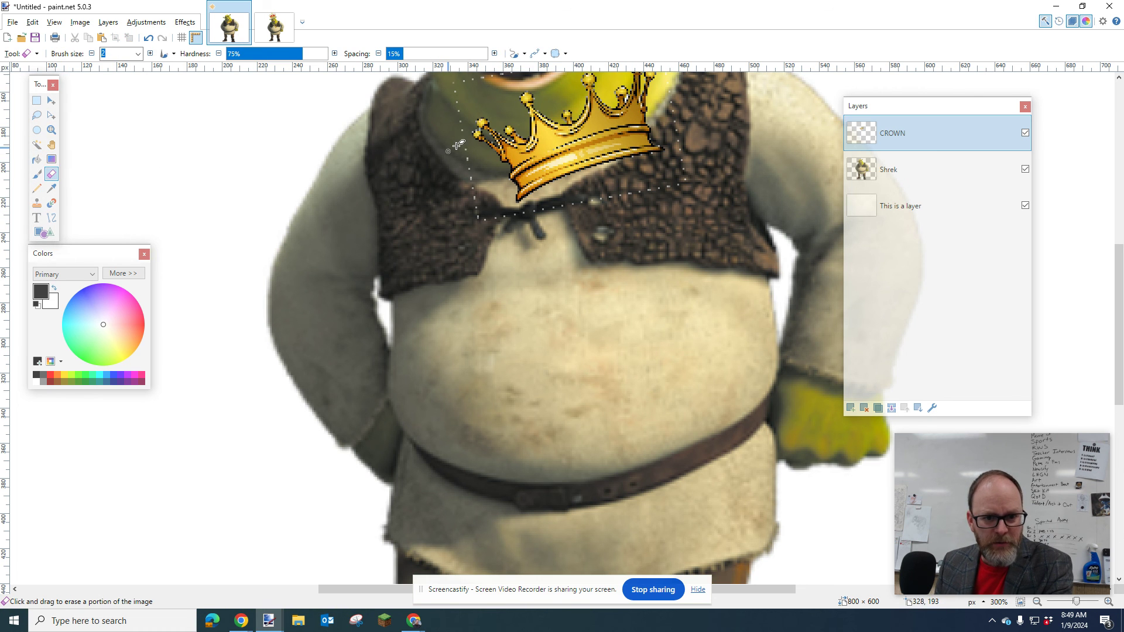
click(137, 54)
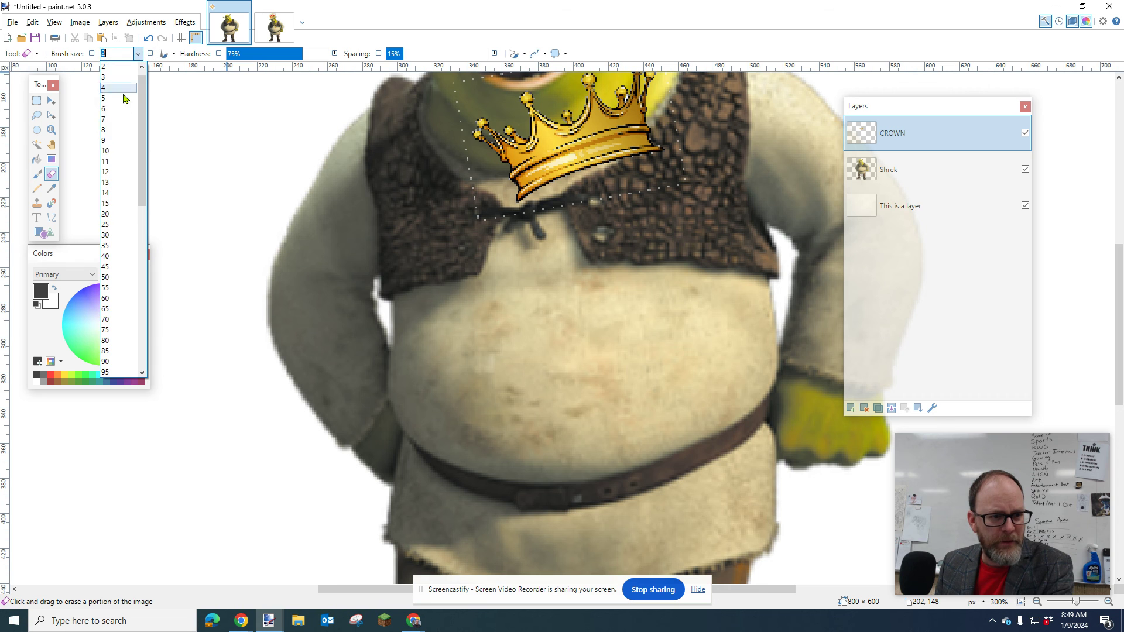
click(120, 151)
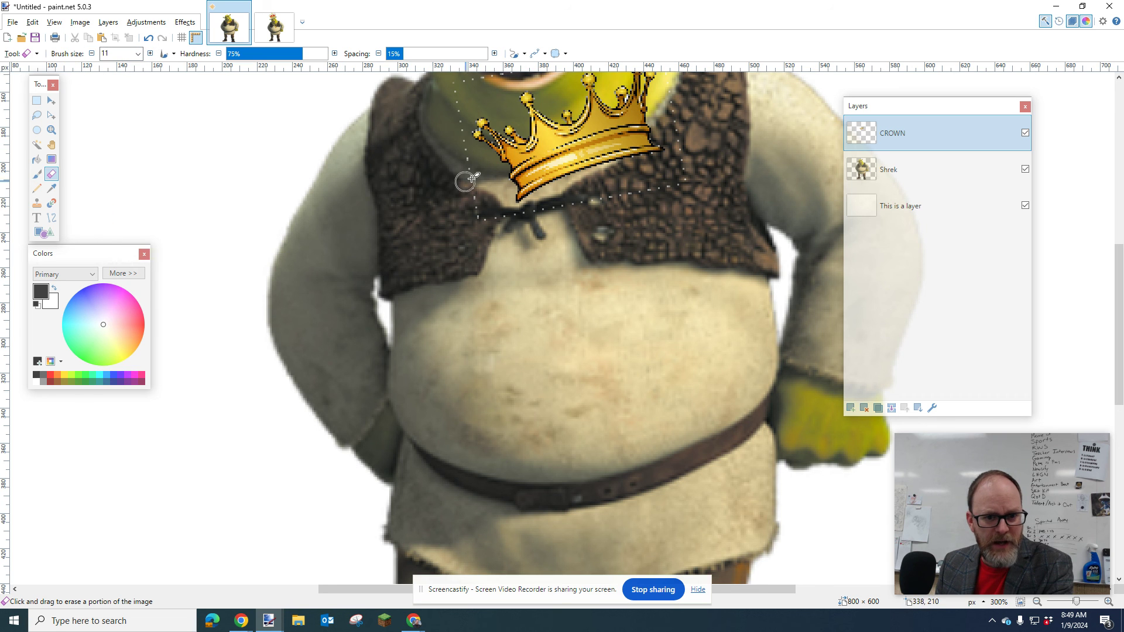
mouse_move(532, 216)
mouse_down()
mouse_move(682, 186)
mouse_move(672, 133)
mouse_up()
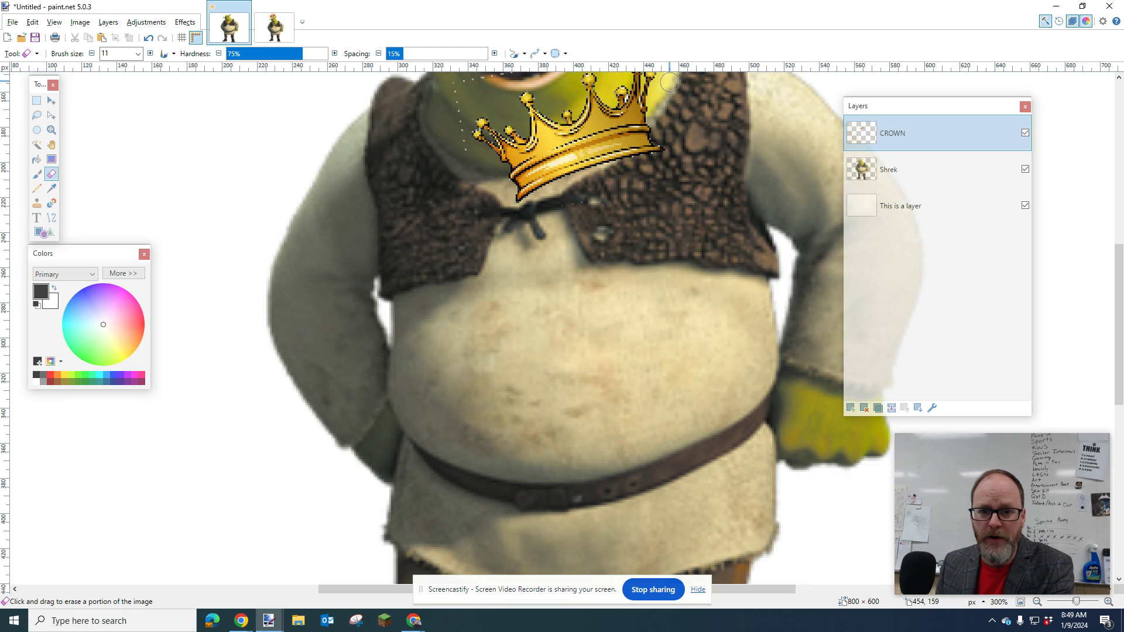
mouse_move(480, 104)
mouse_down()
mouse_move(460, 157)
mouse_move(453, 82)
mouse_up()
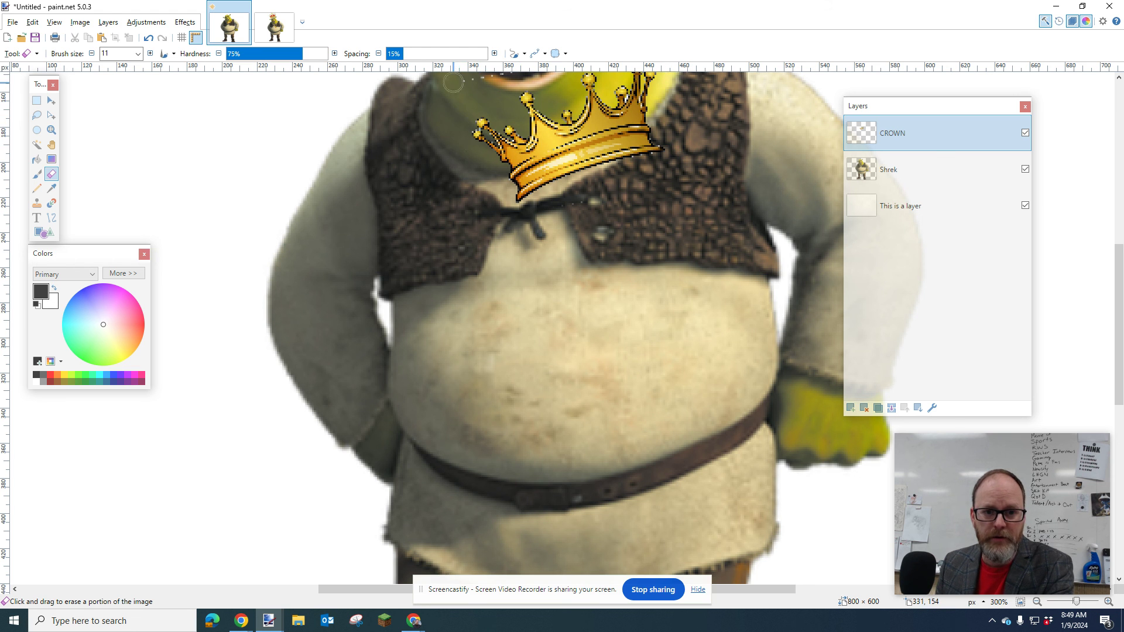
scroll(453, 83, up, 5)
drag(478, 346, 575, 334)
mouse_move(667, 319)
mouse_down()
mouse_move(687, 365)
mouse_move(638, 435)
mouse_up()
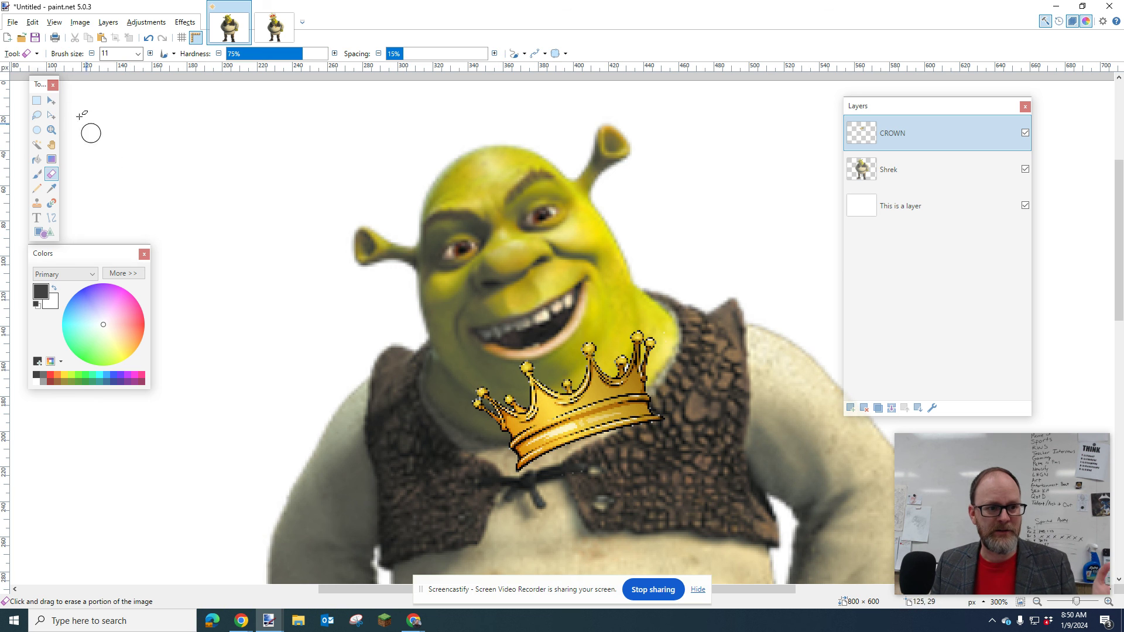
Move the cleaned-up crown from Shrek's neck onto the top of his head with Move Selected Pixels.
click(51, 102)
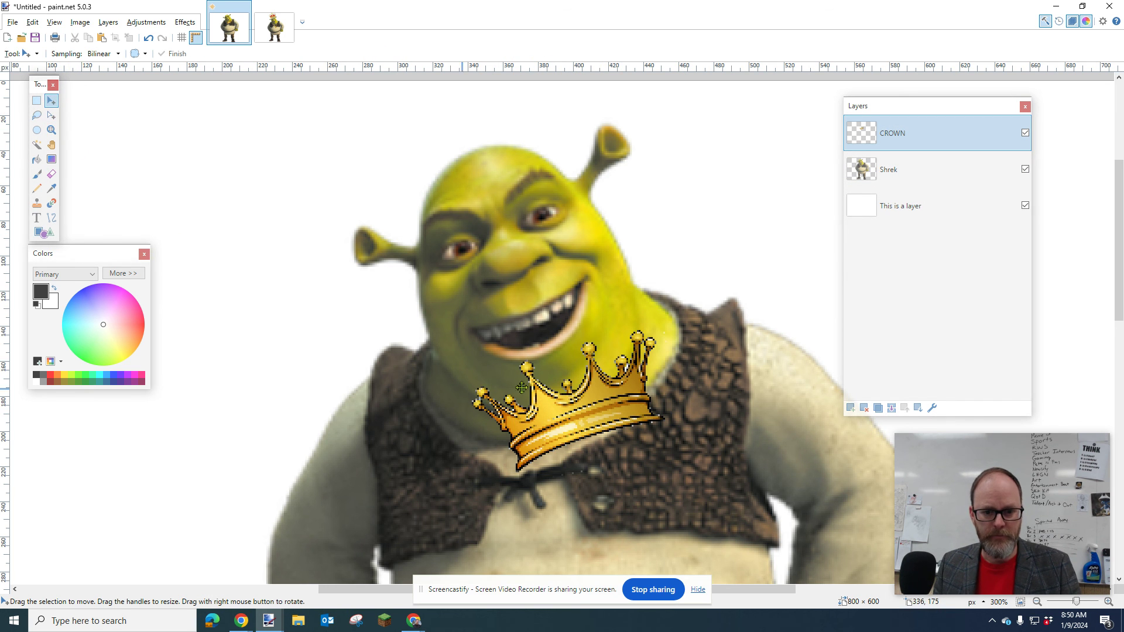
click(565, 343)
drag(565, 344, 484, 158)
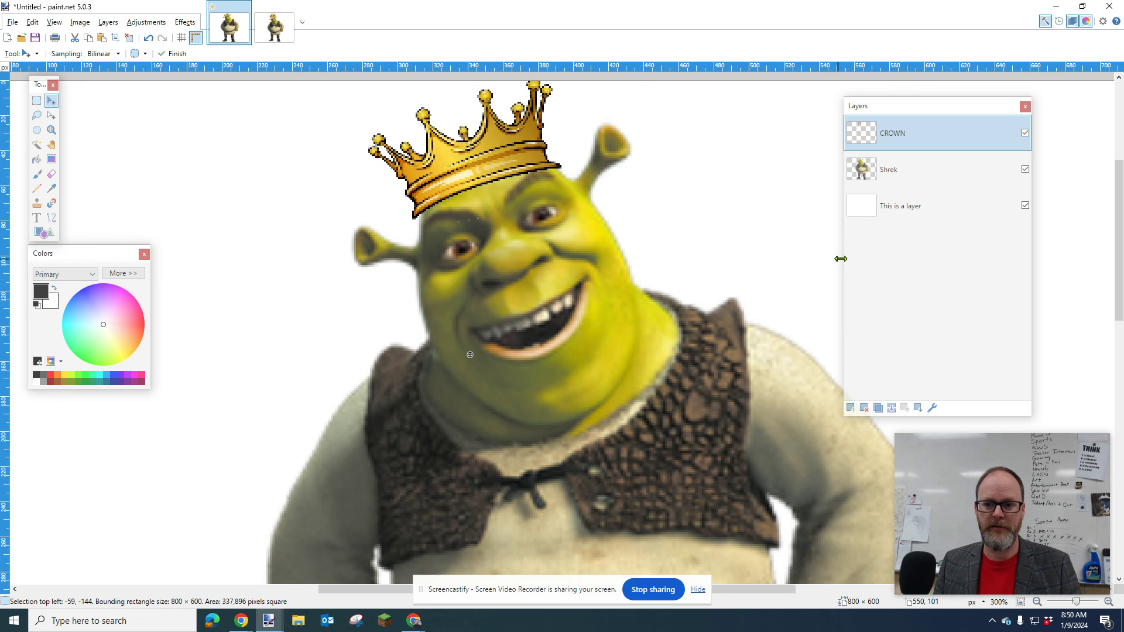